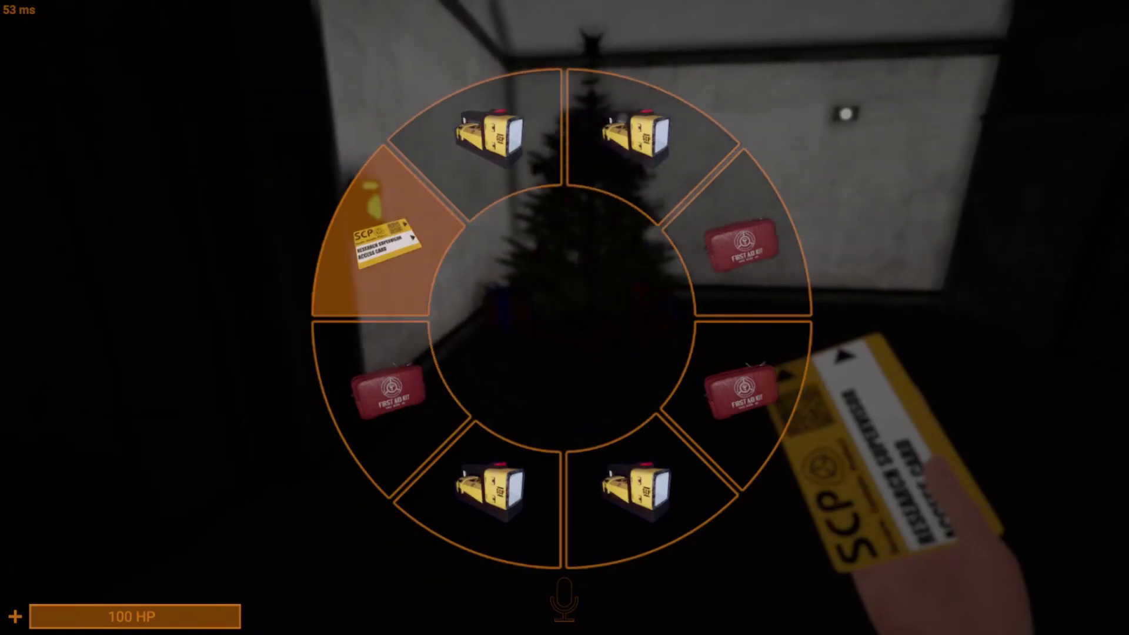
key("q")
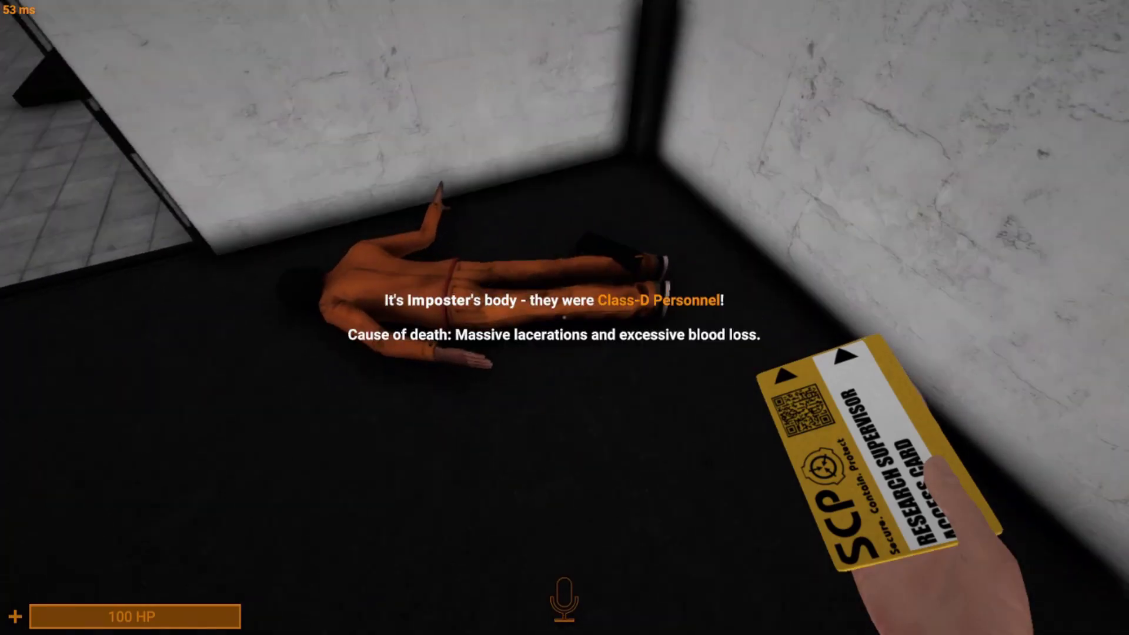
Step: Walk from the Class-D body into the dark side room, swapping keycards, then holster the card
key("w")
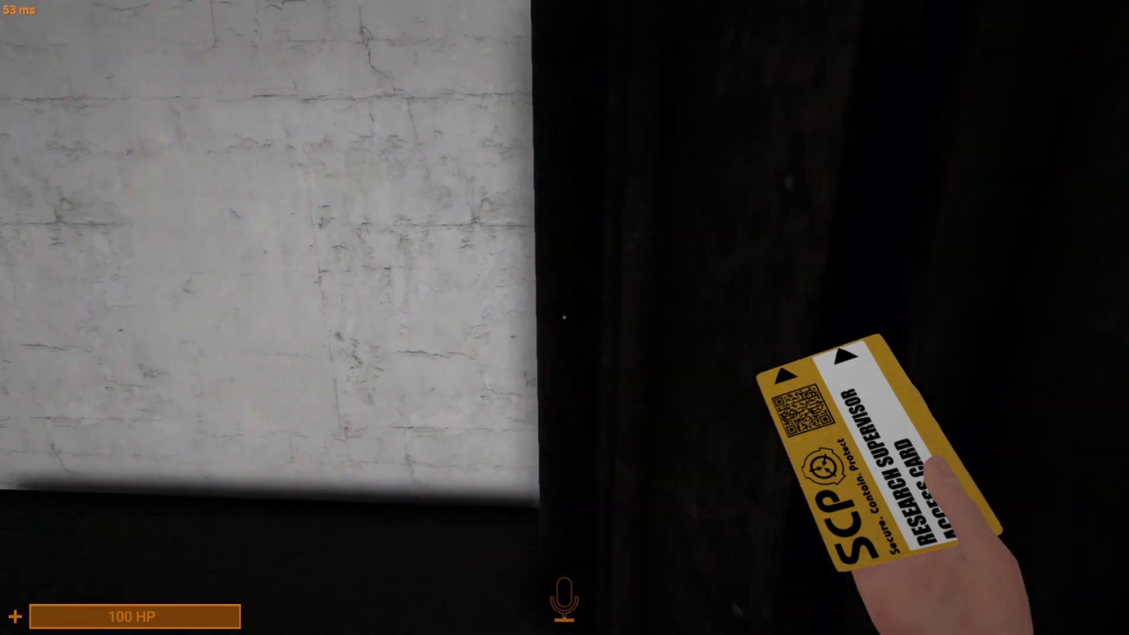
key("w")
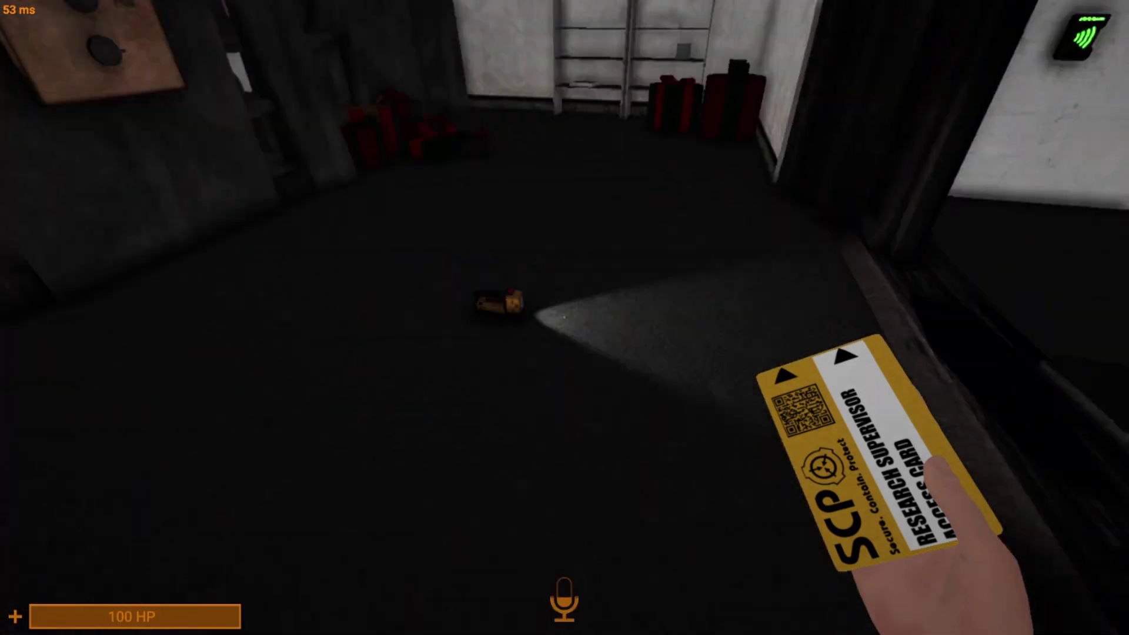
key("q")
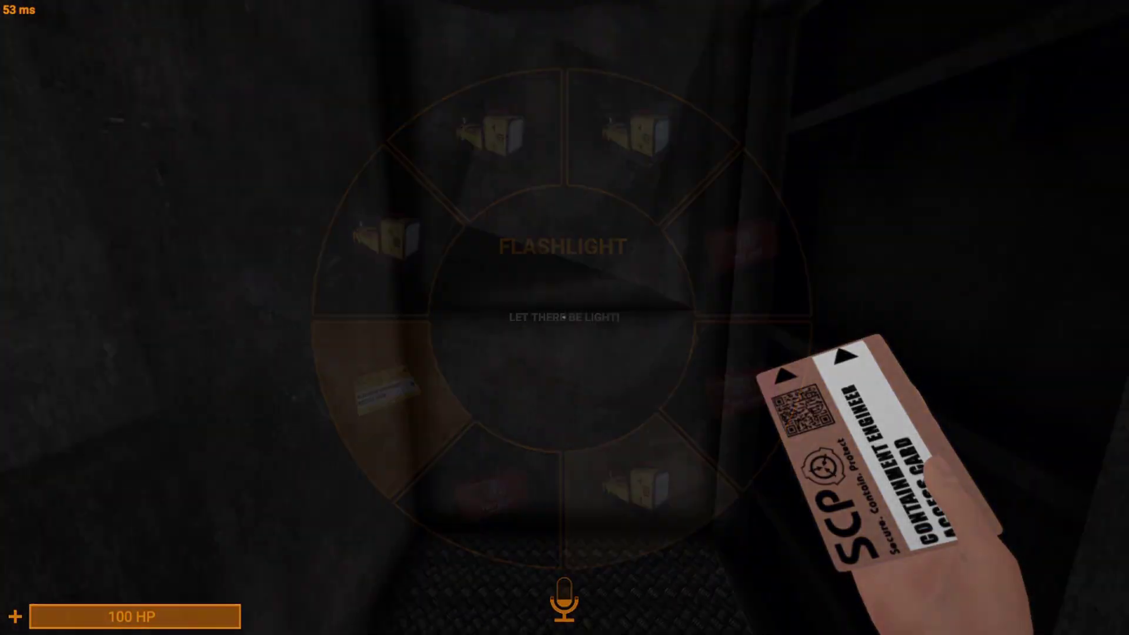
key("w")
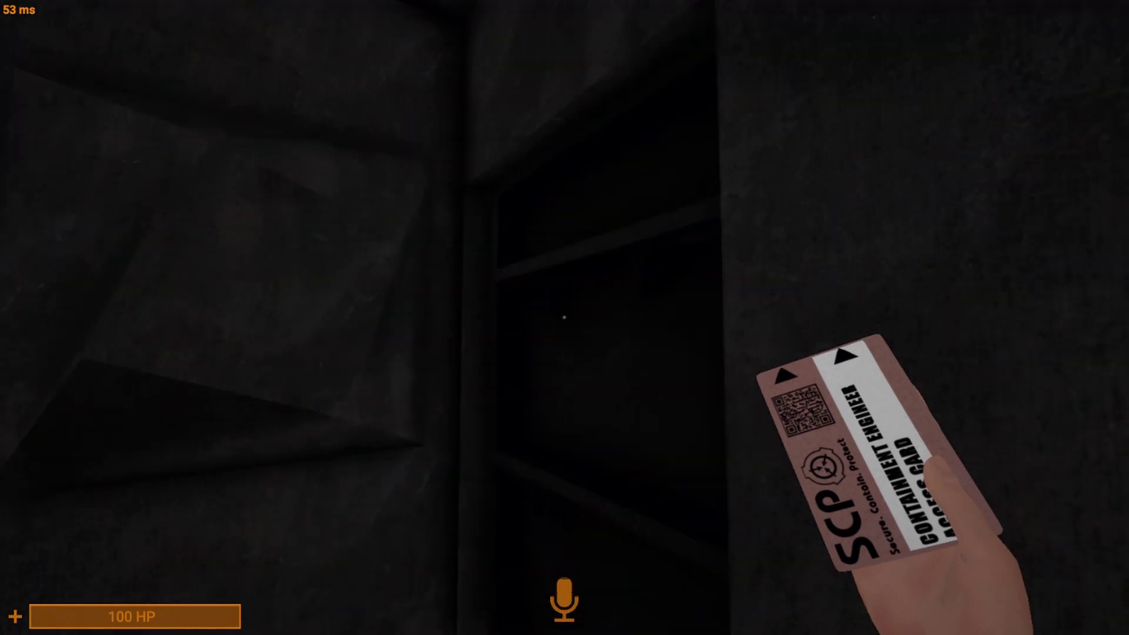
key("q")
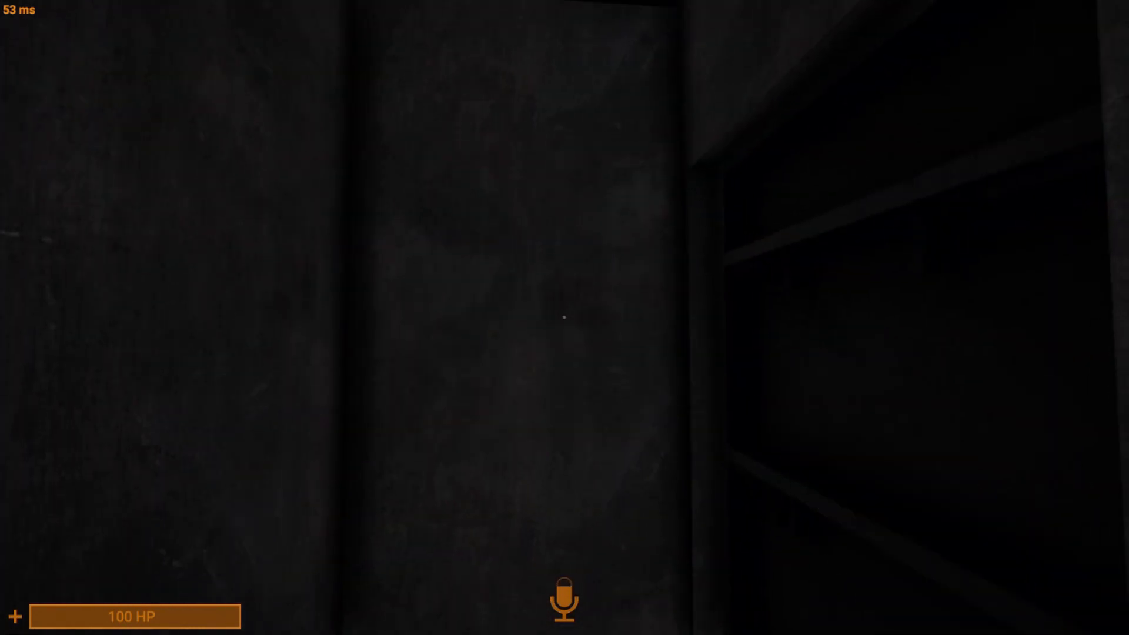
Step: Drink two SCP-207 colas while moving around the Christmas-tree room
left_click(565, 317)
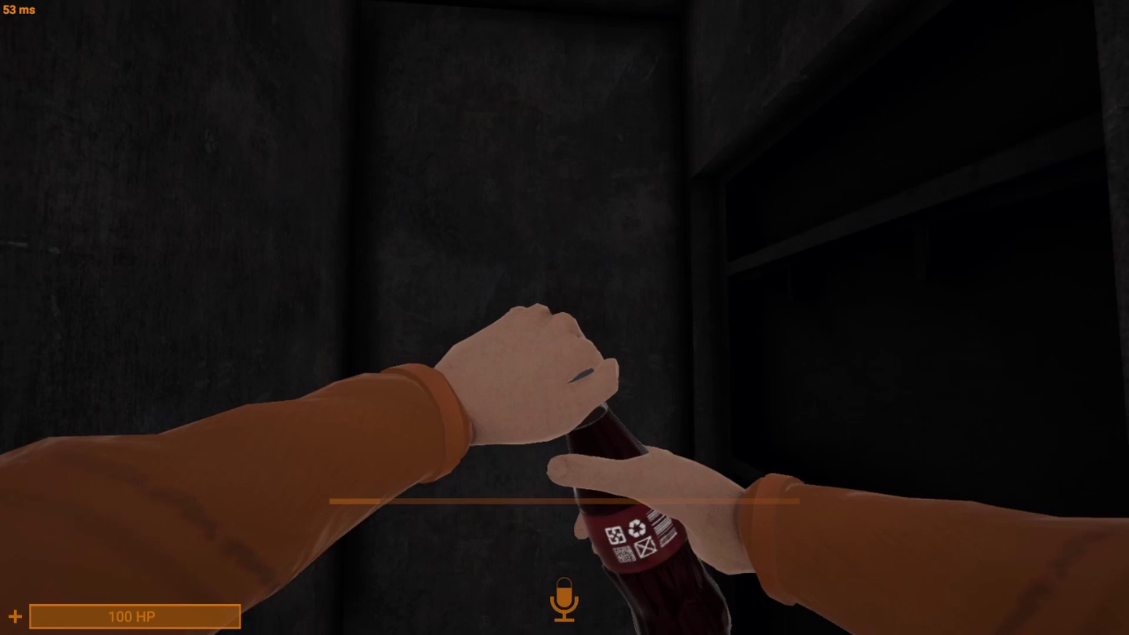
key("w")
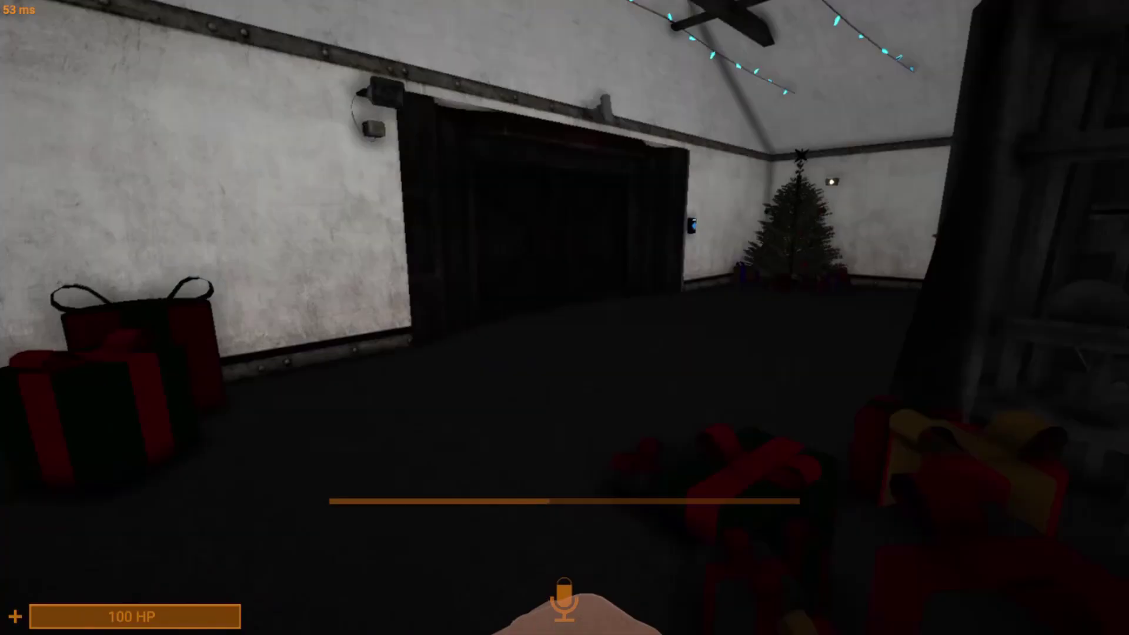
key("w")
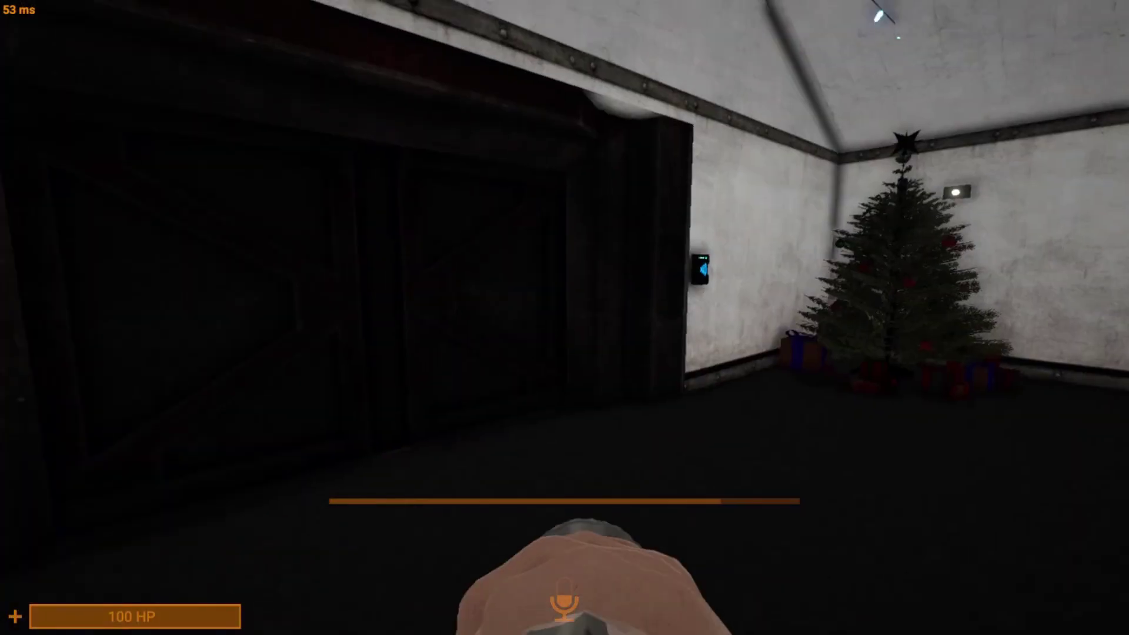
key("q")
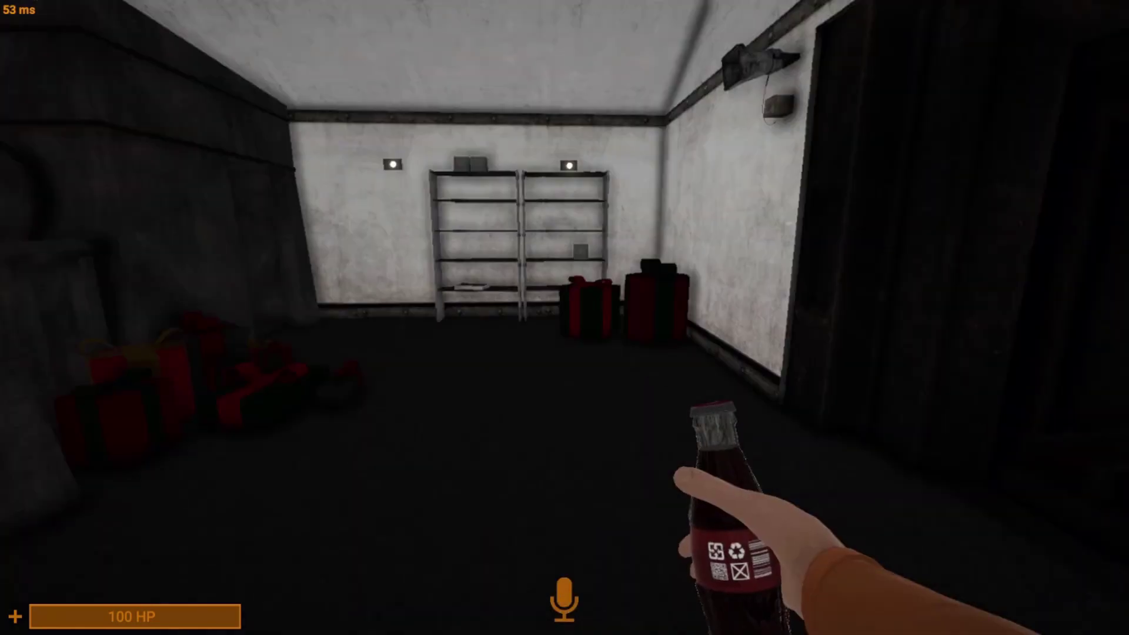
left_click(565, 318)
left_click_drag(564, 318, 353, 317)
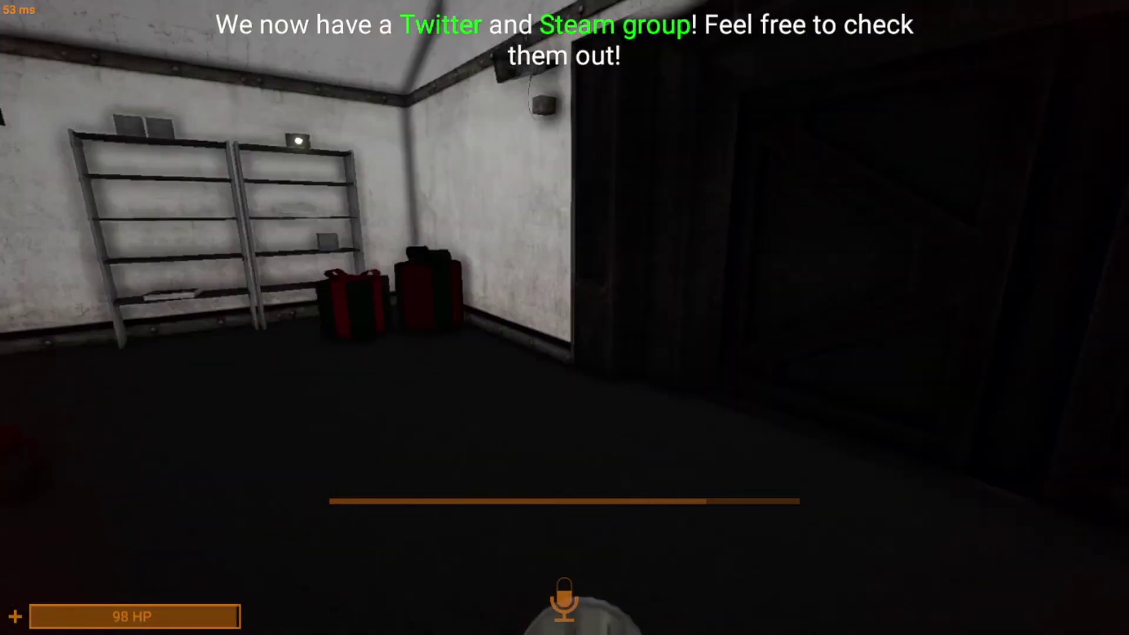
left_click_drag(564, 318, 565, 176)
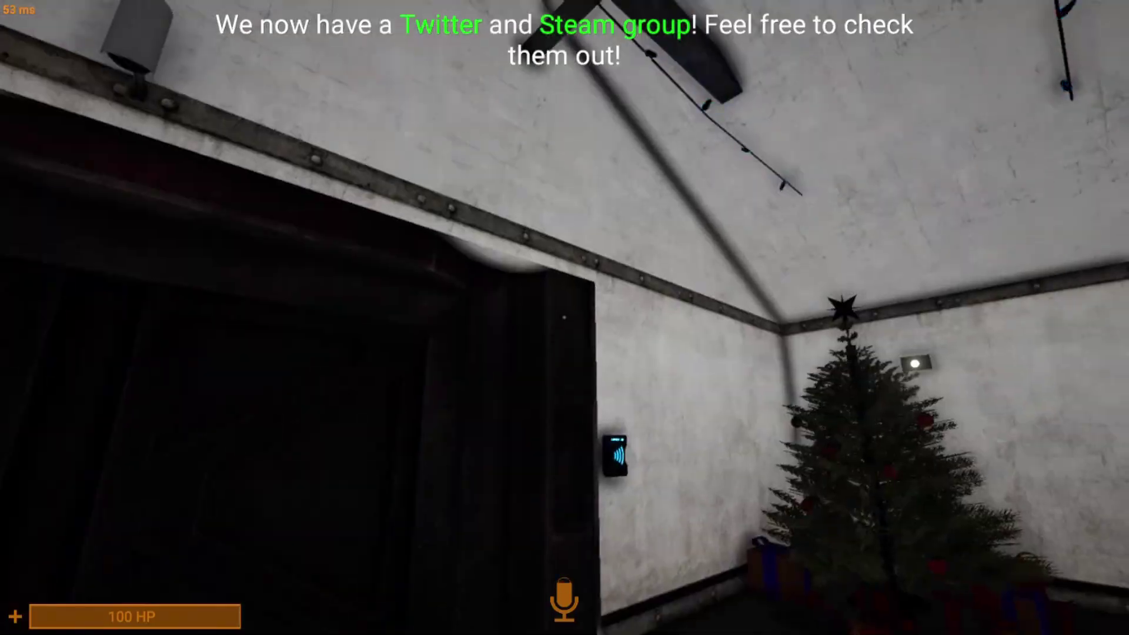
Step: Drink a third SCP-207 cola and turn to face the door with the card reader
key("q")
left_click(565, 318)
left_click_drag(565, 317, 353, 318)
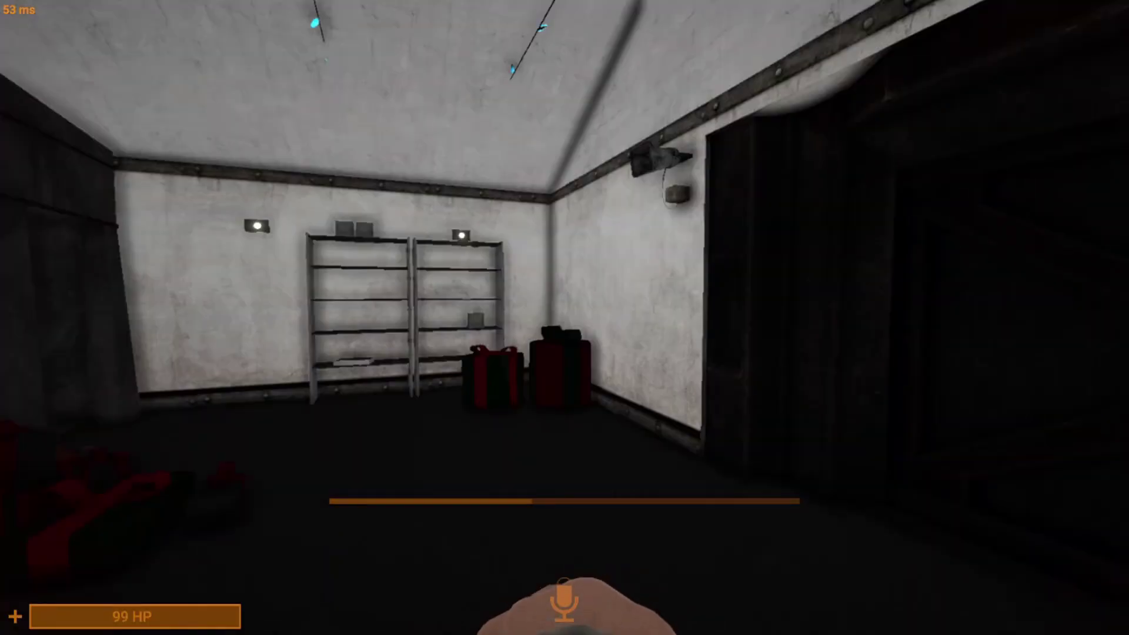
left_click_drag(564, 317, 265, 265)
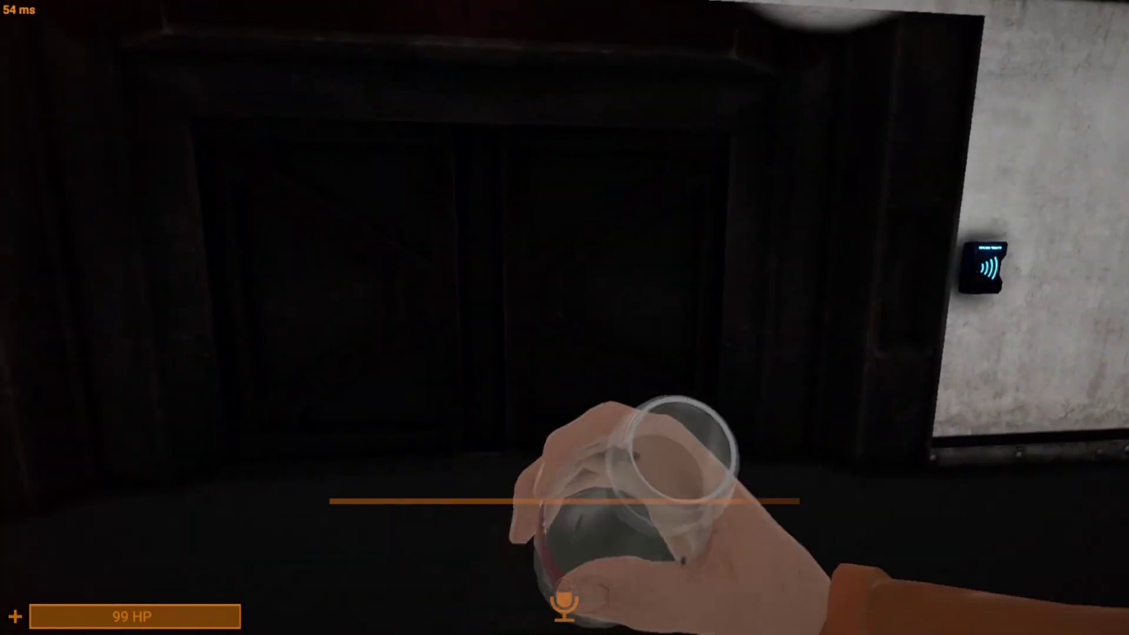
left_click(565, 318)
Step: Open the large door with the O5 keycard and run past IT 08 and AL 01
key("Tab")
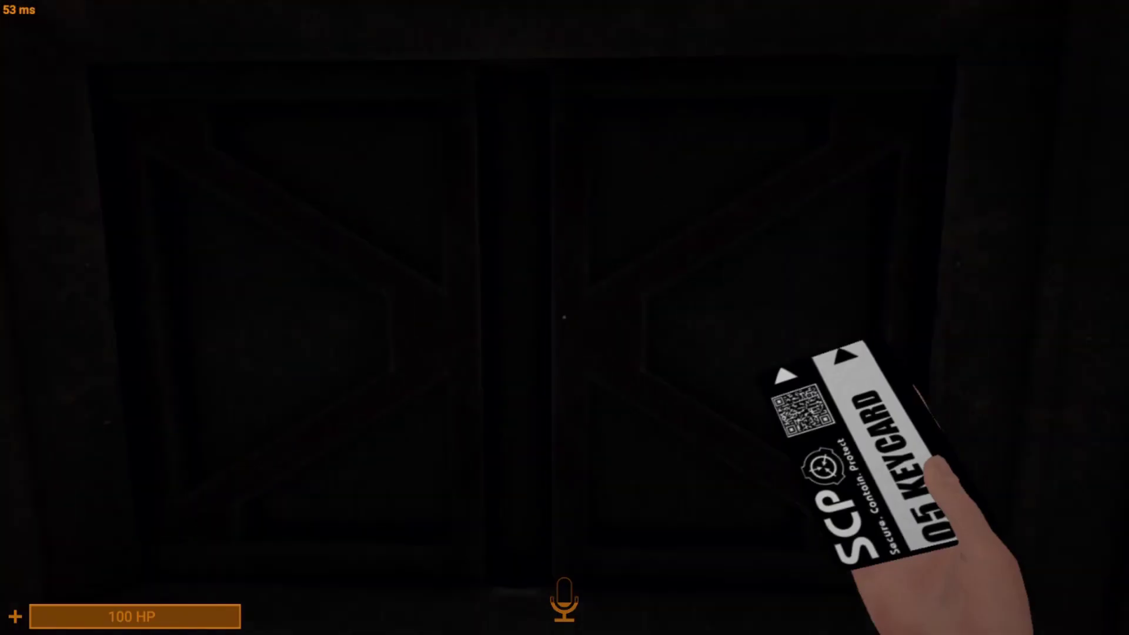
left_click(565, 318)
key("w")
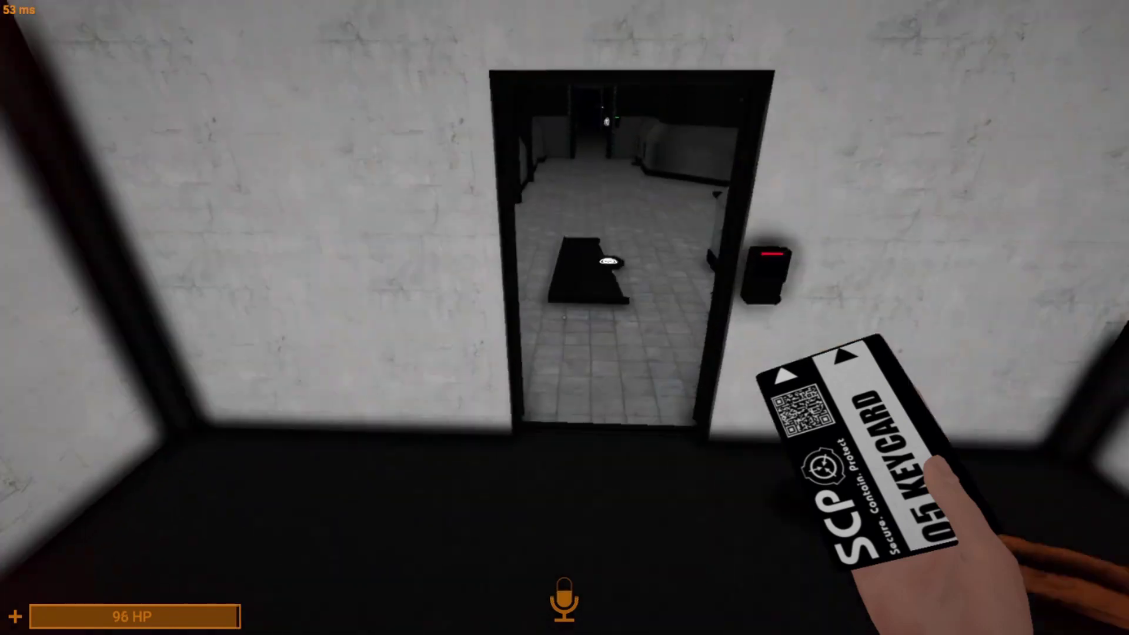
key("w")
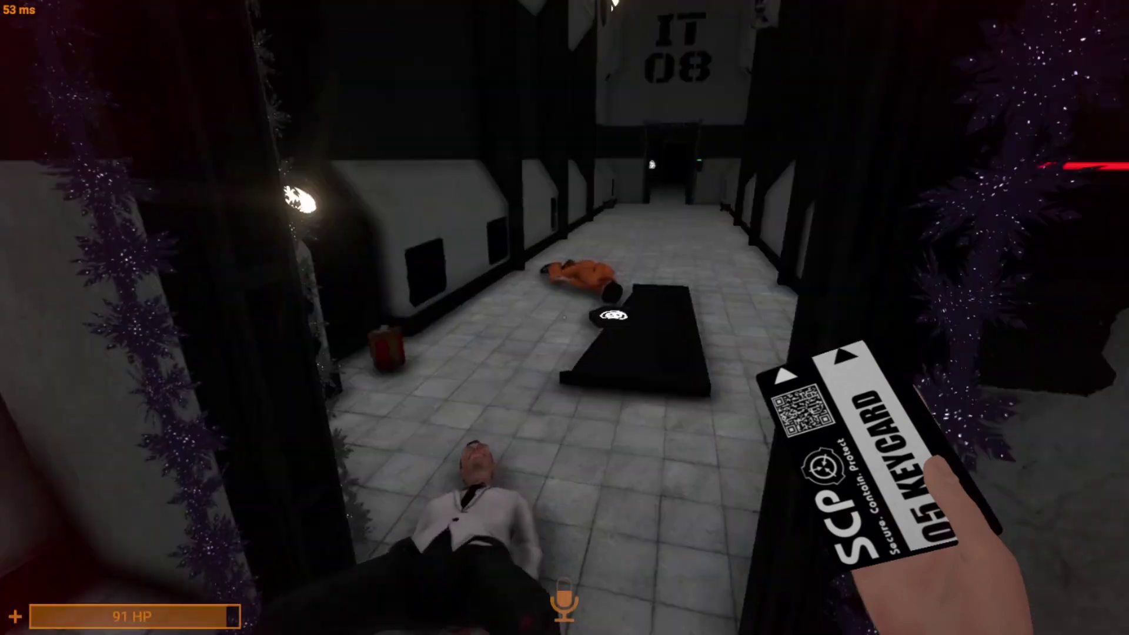
key("w")
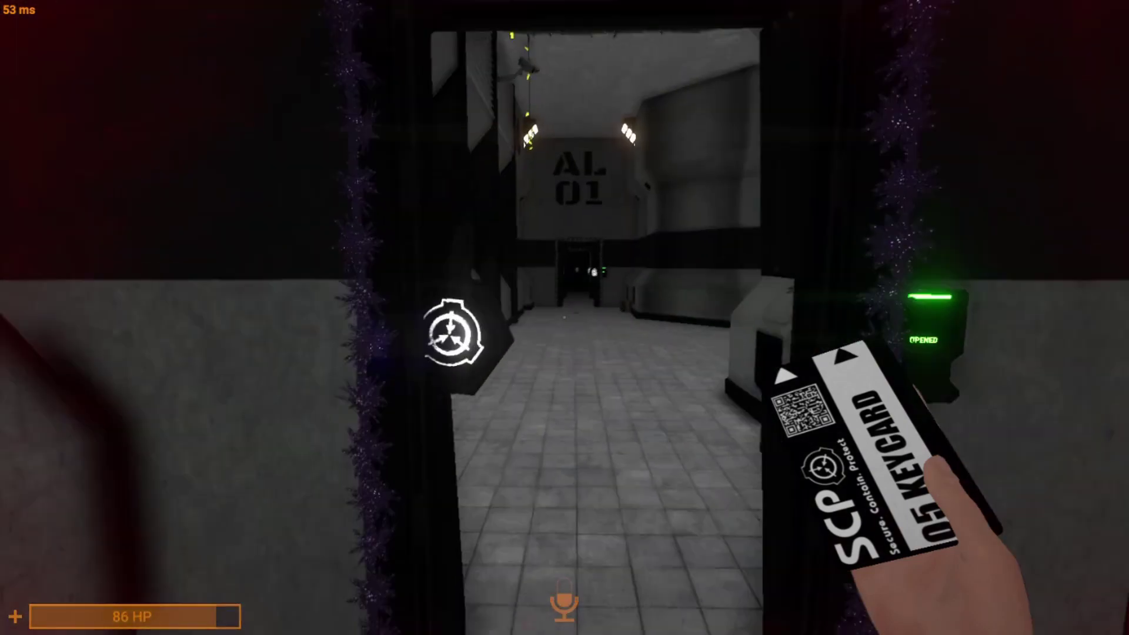
Step: Enter Elevator System B and activate the elevator
key("w")
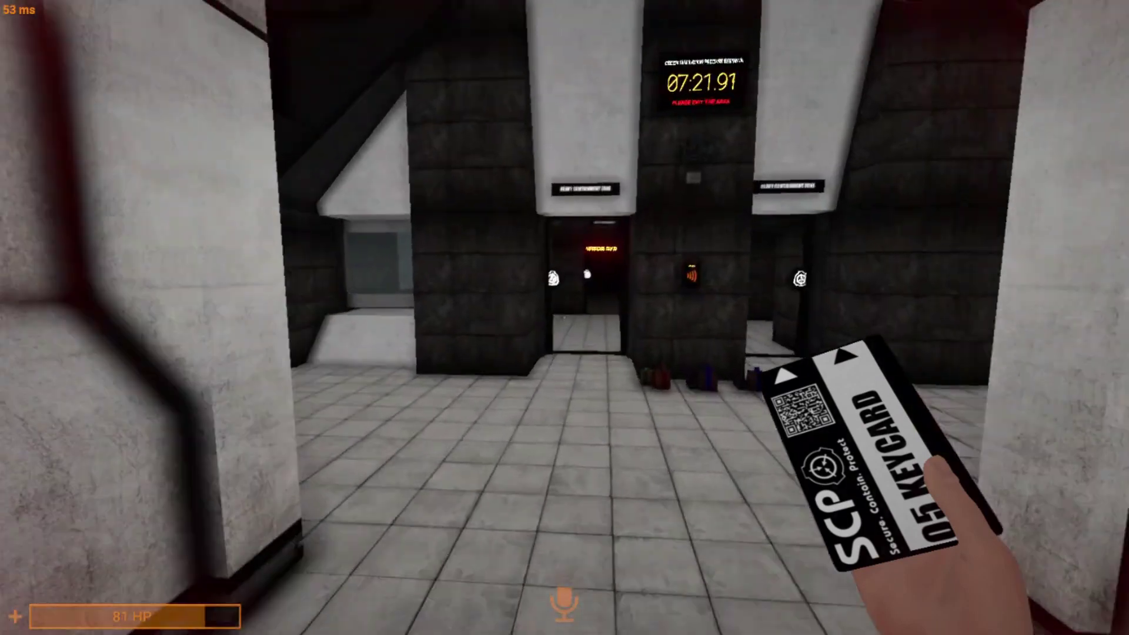
key("w")
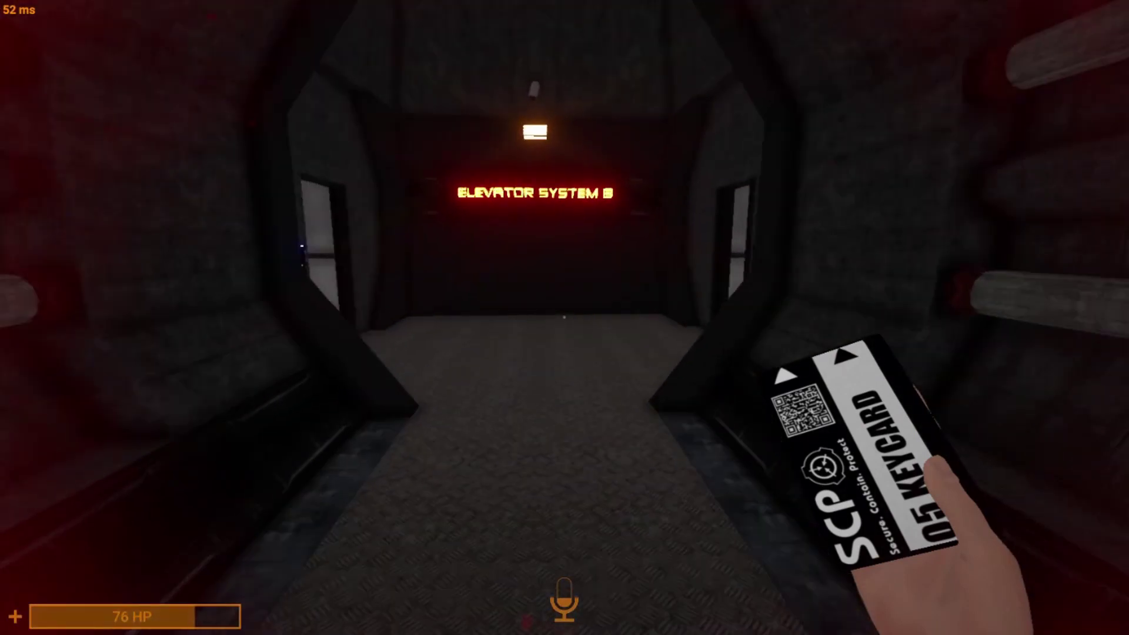
key("w")
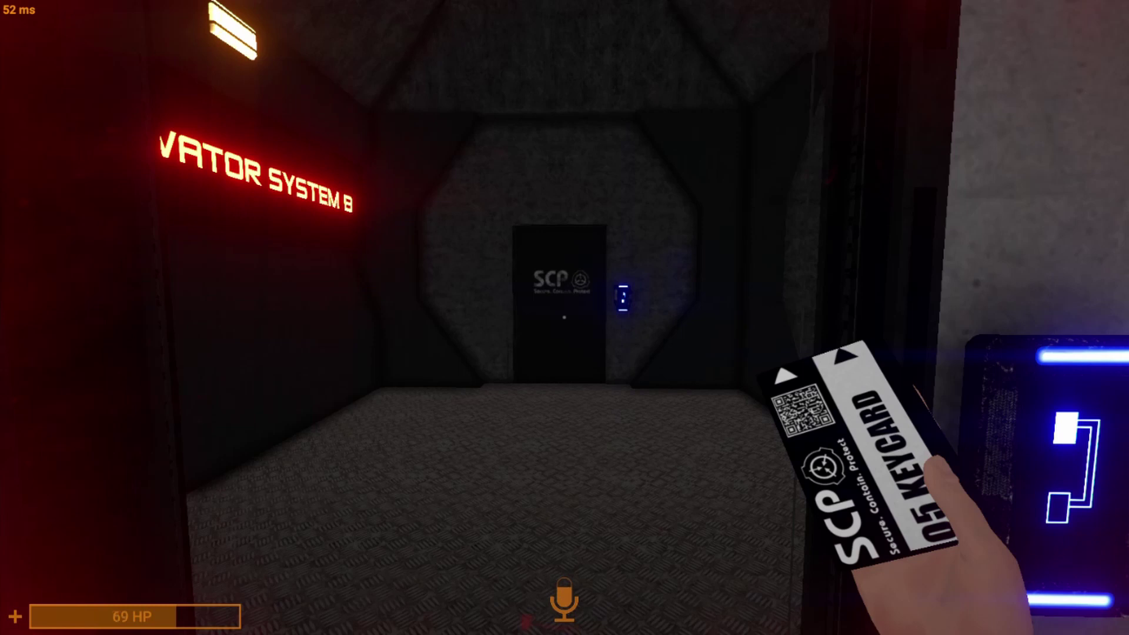
key("w")
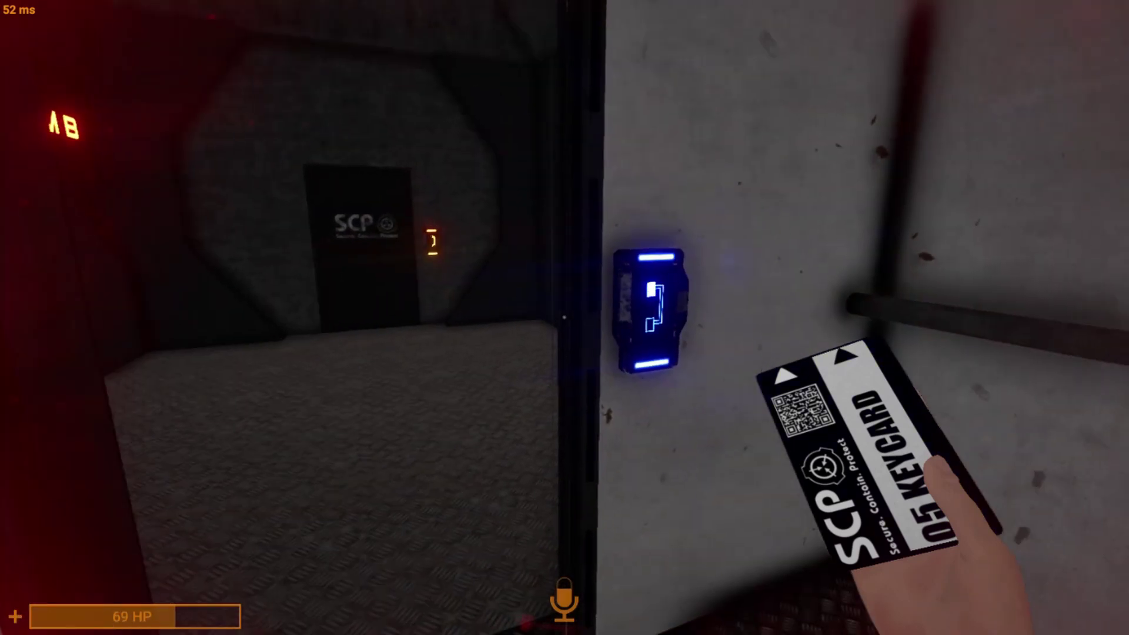
key("w")
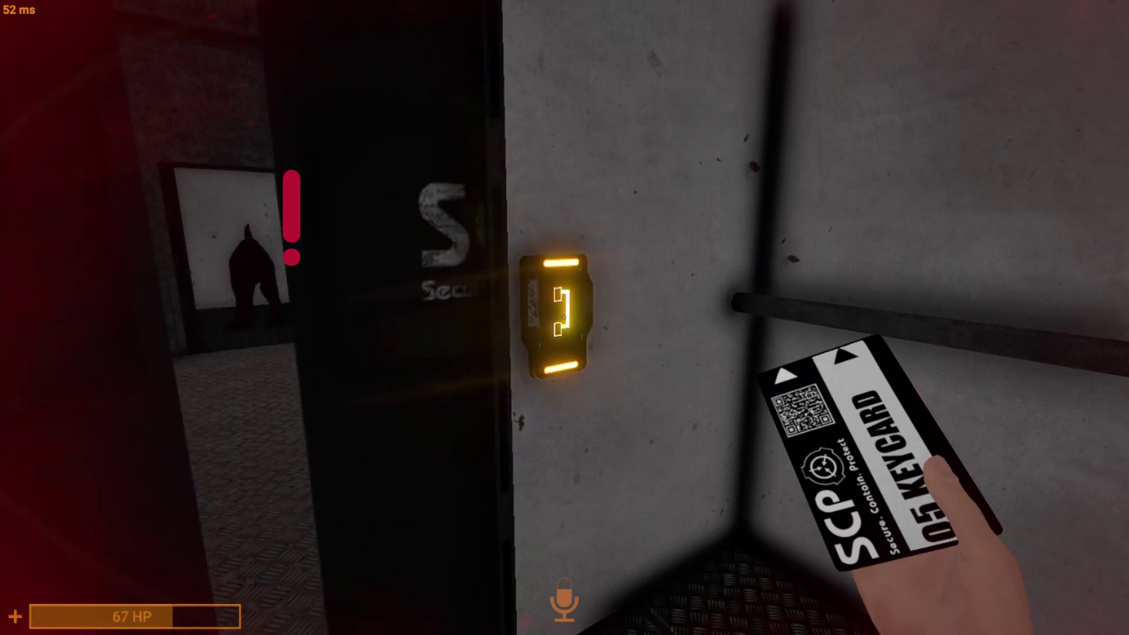
Step: Inject the Adrenalinject syringe as the elevator door closes
left_click_drag(564, 318, 353, 317)
key("Tab")
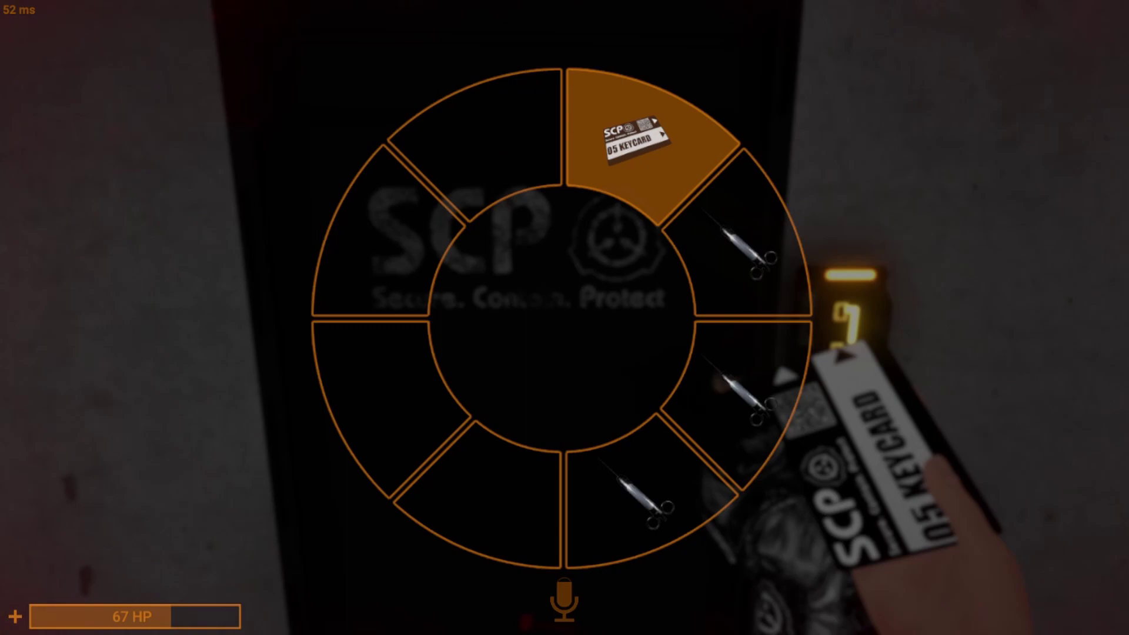
left_click(654, 132)
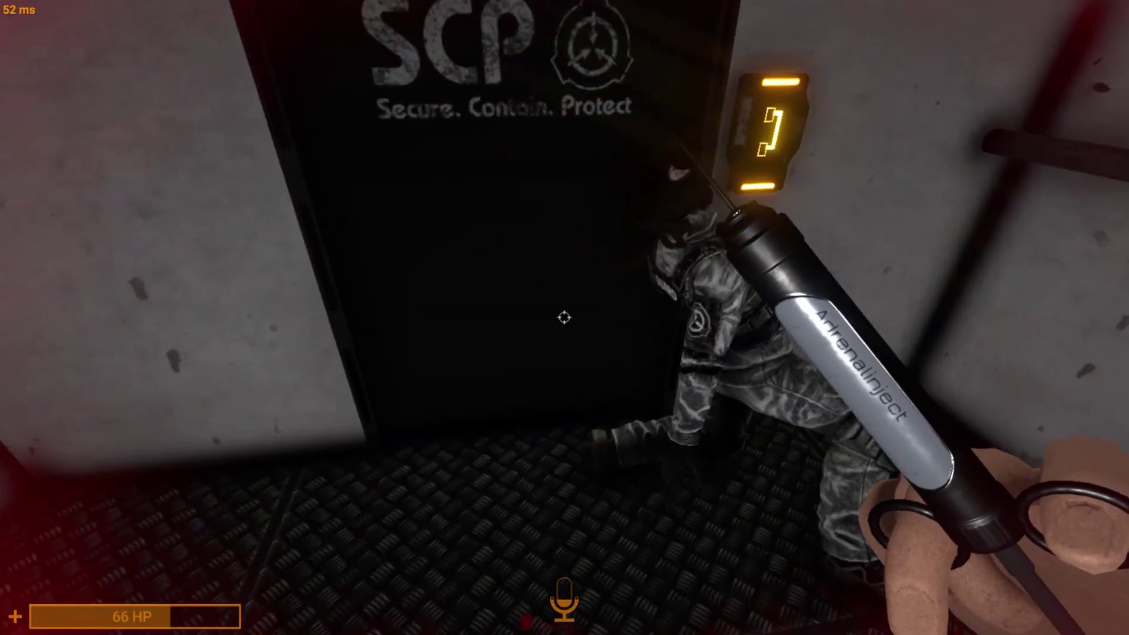
left_click(565, 318)
left_click_drag(565, 318, 564, 529)
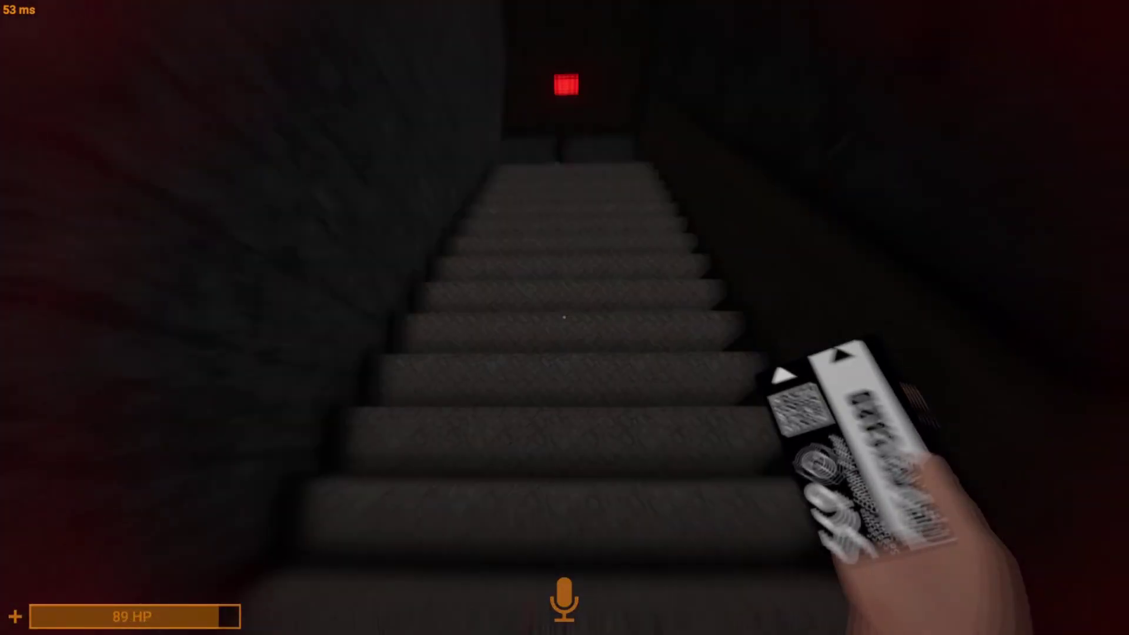
key("w")
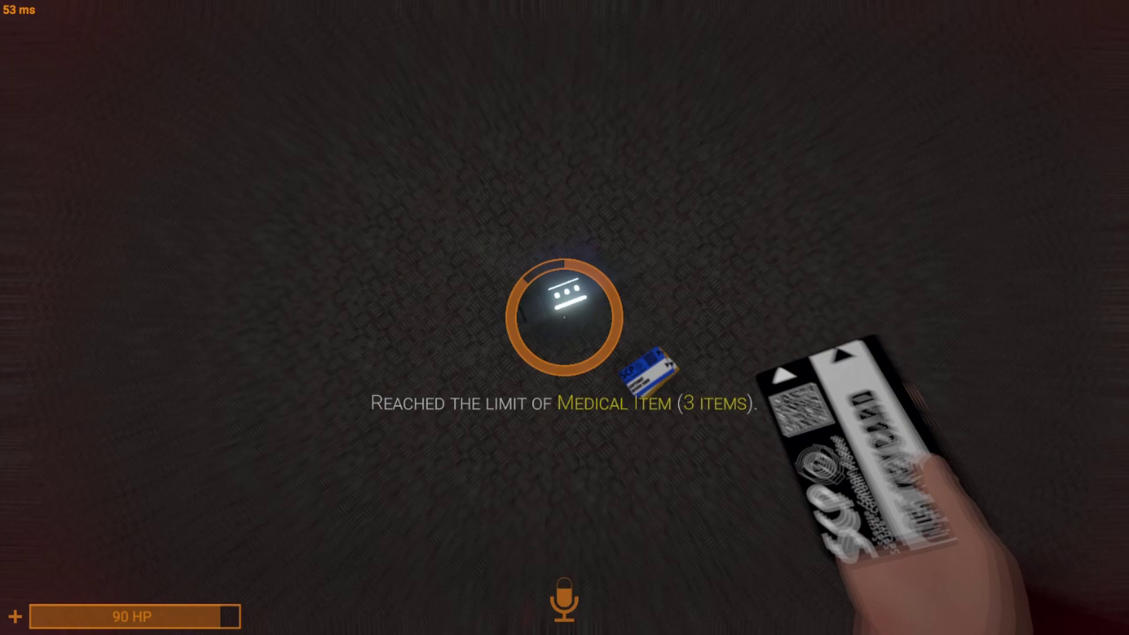
Step: Head toward the doorway while swapping between the cola bottle and the keycard
key("w")
key("Tab")
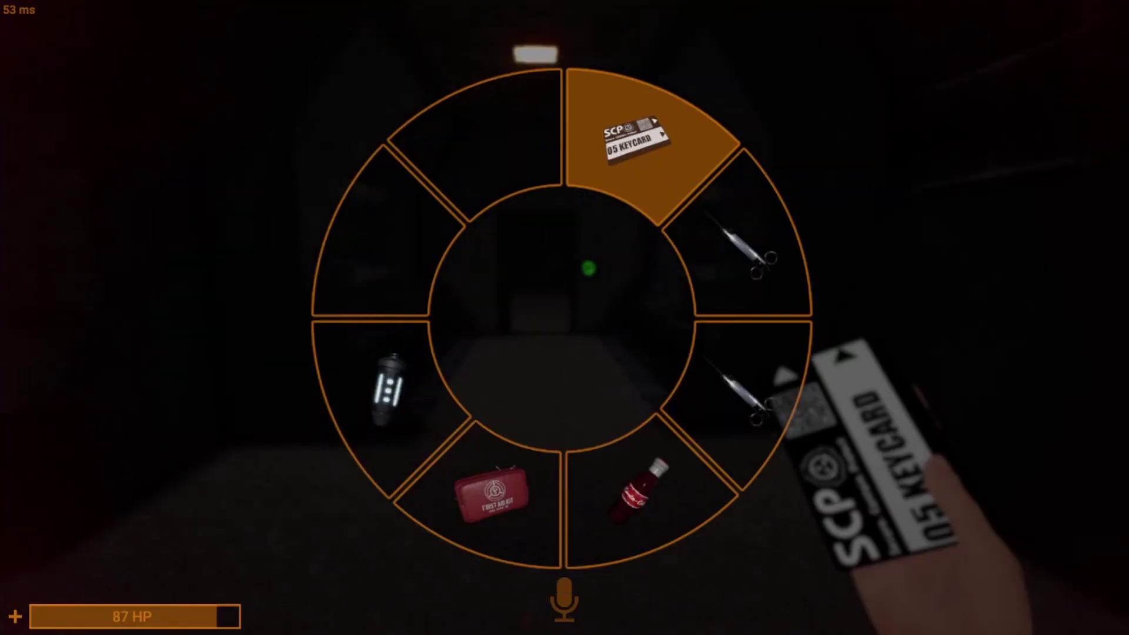
key("Tab")
key("Tab")
left_click(648, 494)
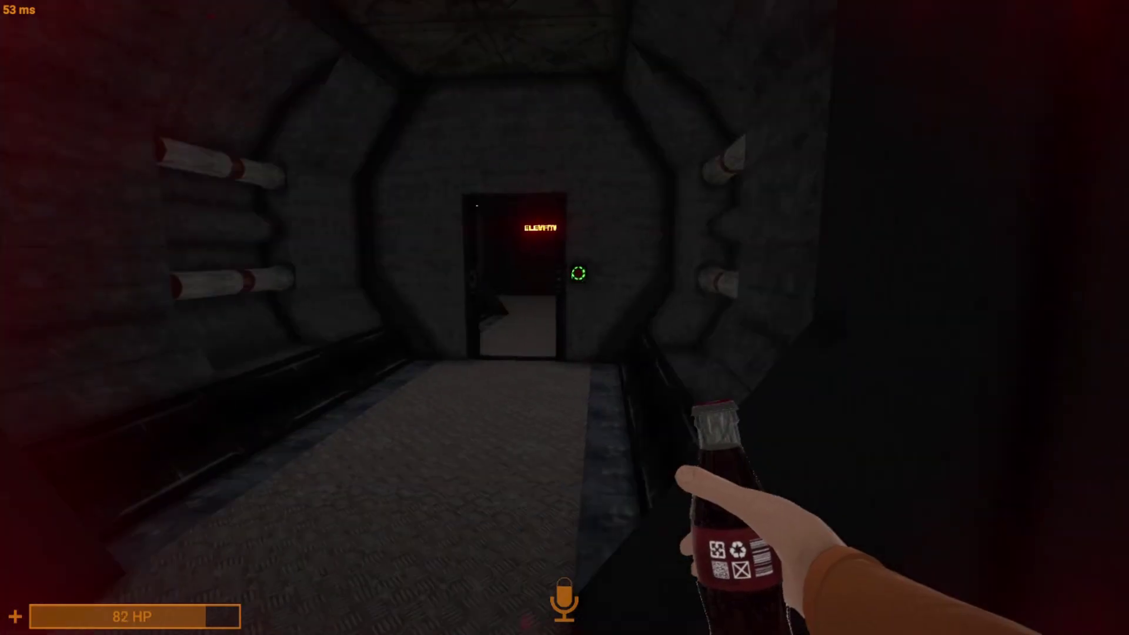
key("Tab")
left_click(658, 115)
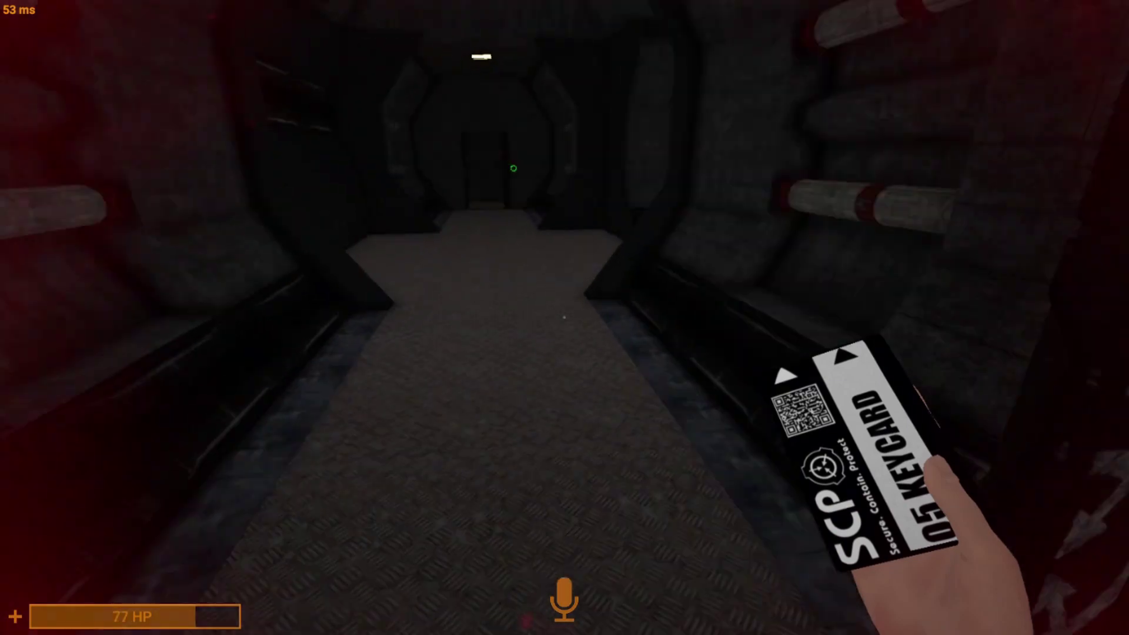
Step: Drink the cola bottle while walking down the corridor and through the doorway
key("w")
key("Tab")
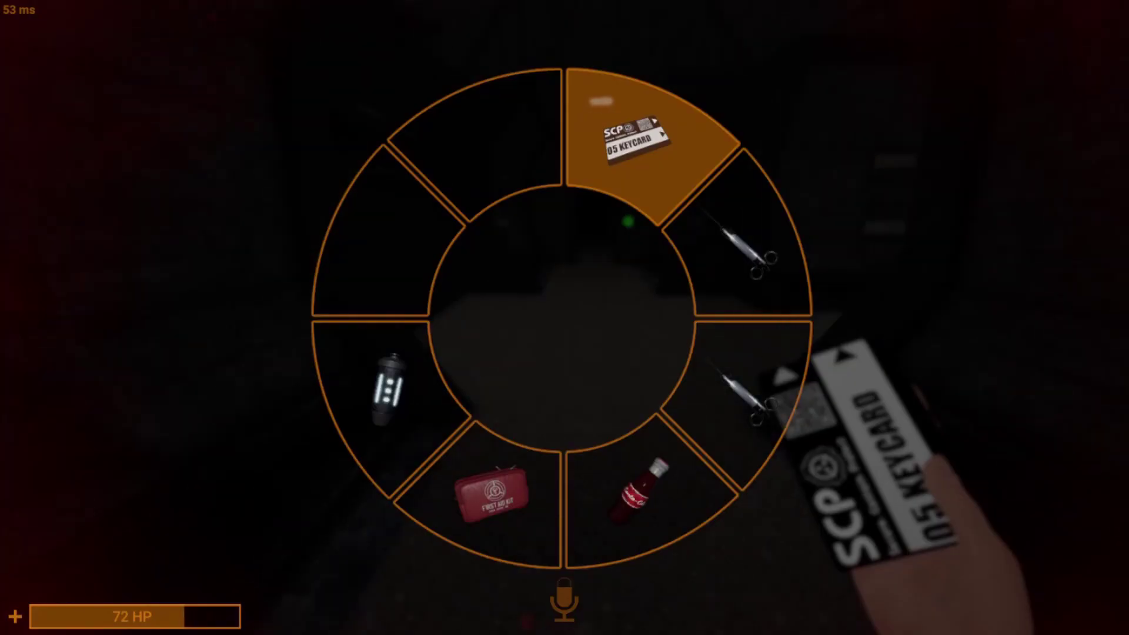
left_click(648, 494)
key("w")
key("w")
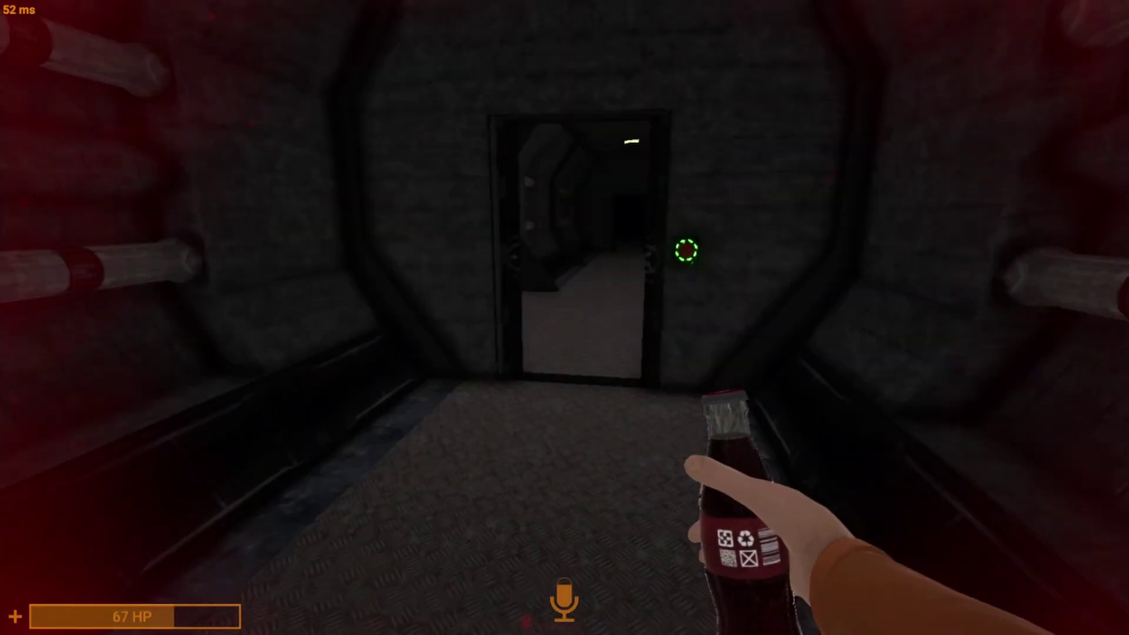
left_click(566, 318)
key("w")
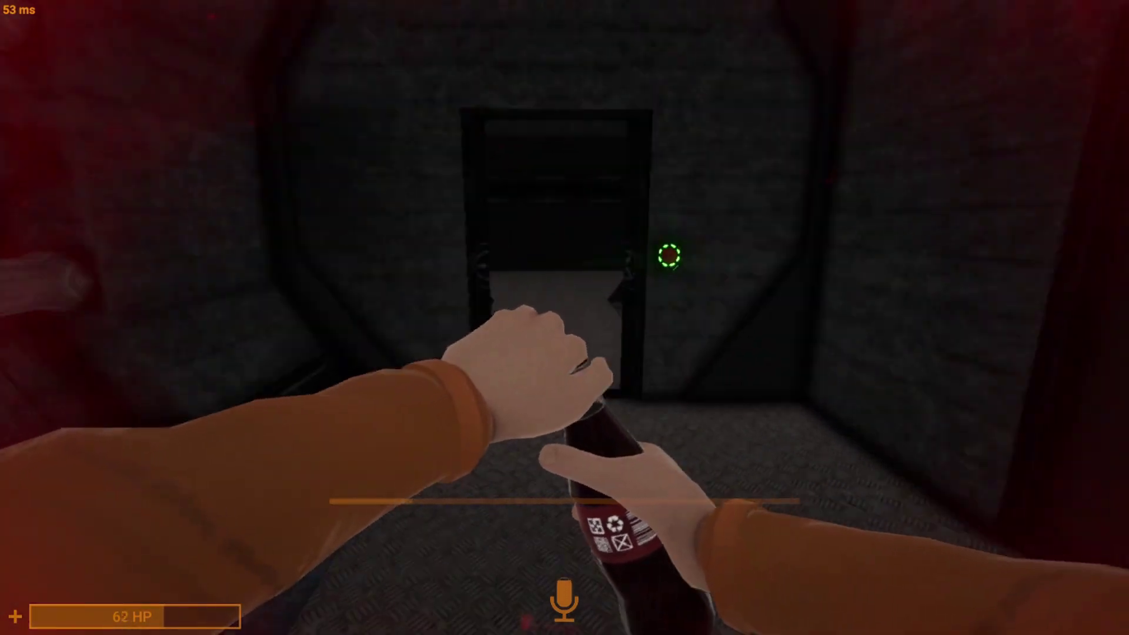
key("w")
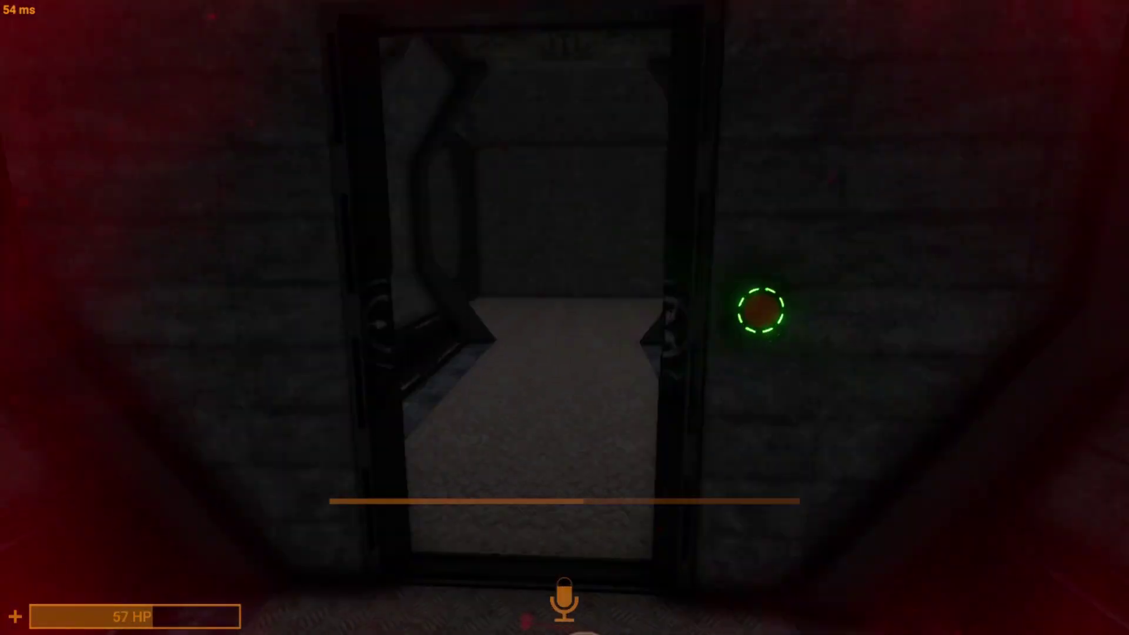
key("w")
key("w")
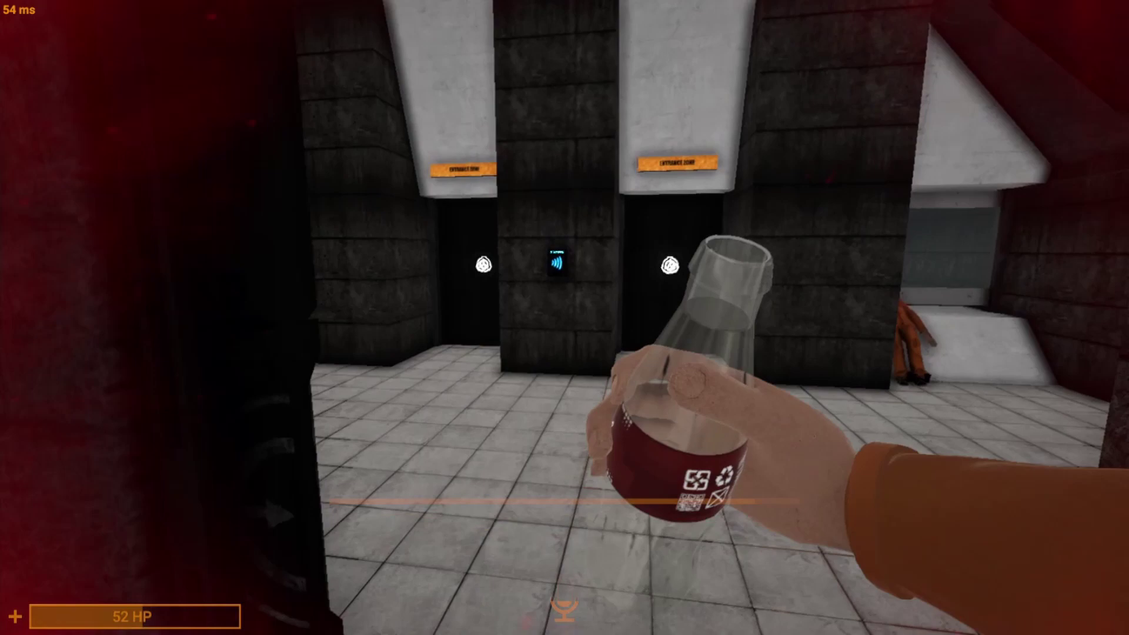
Step: Walk into the room with bodies and inject the syringe for armour points
key("Tab")
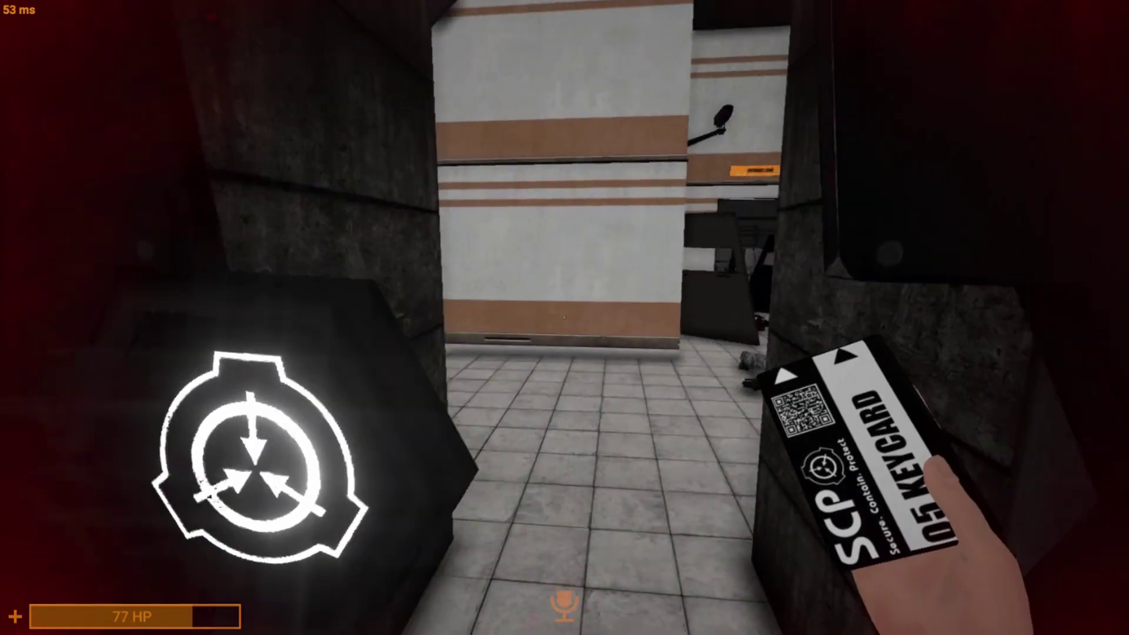
key("w")
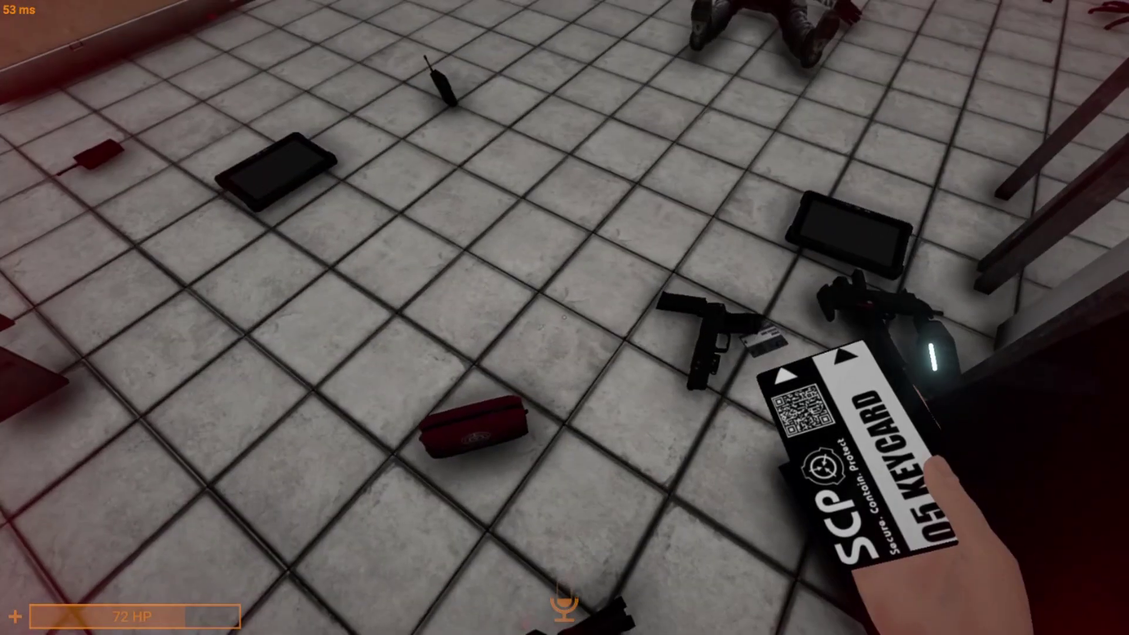
key("Tab")
left_click(750, 255)
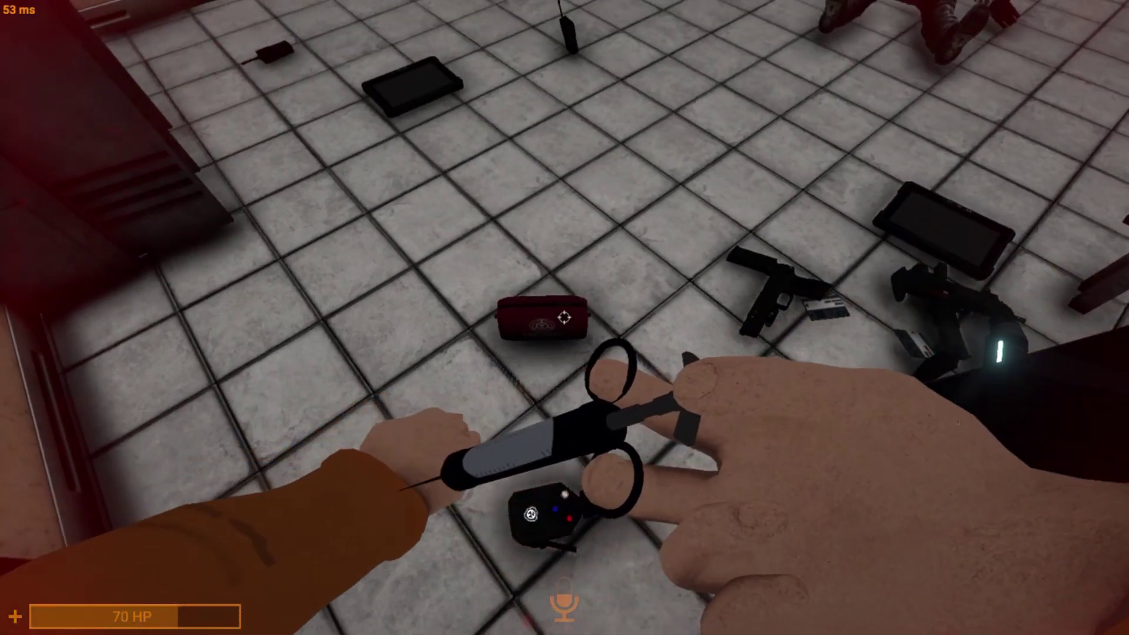
left_click(564, 317)
Step: Use a first aid kit to heal to 90 health, then walk past the corpse
key("e")
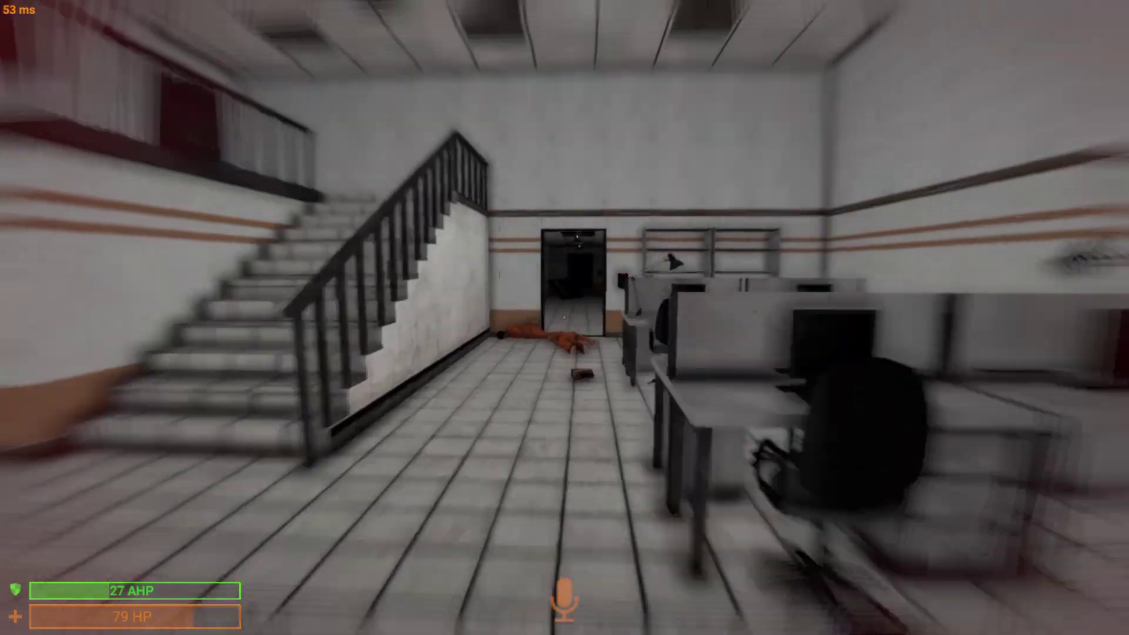
key("Tab")
left_click(564, 283)
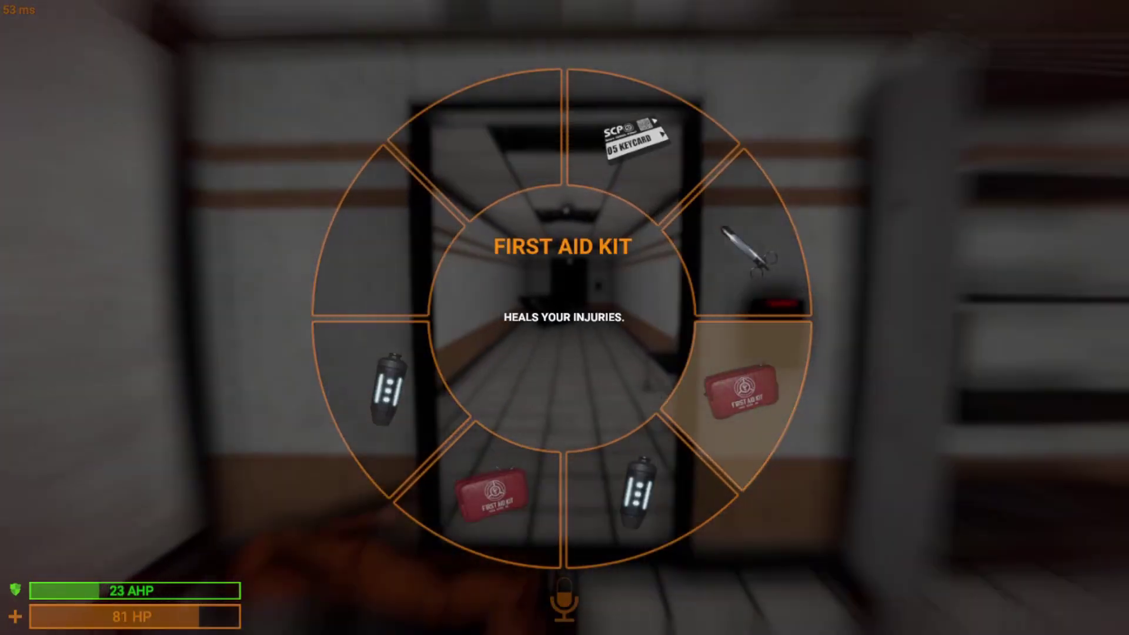
key("w")
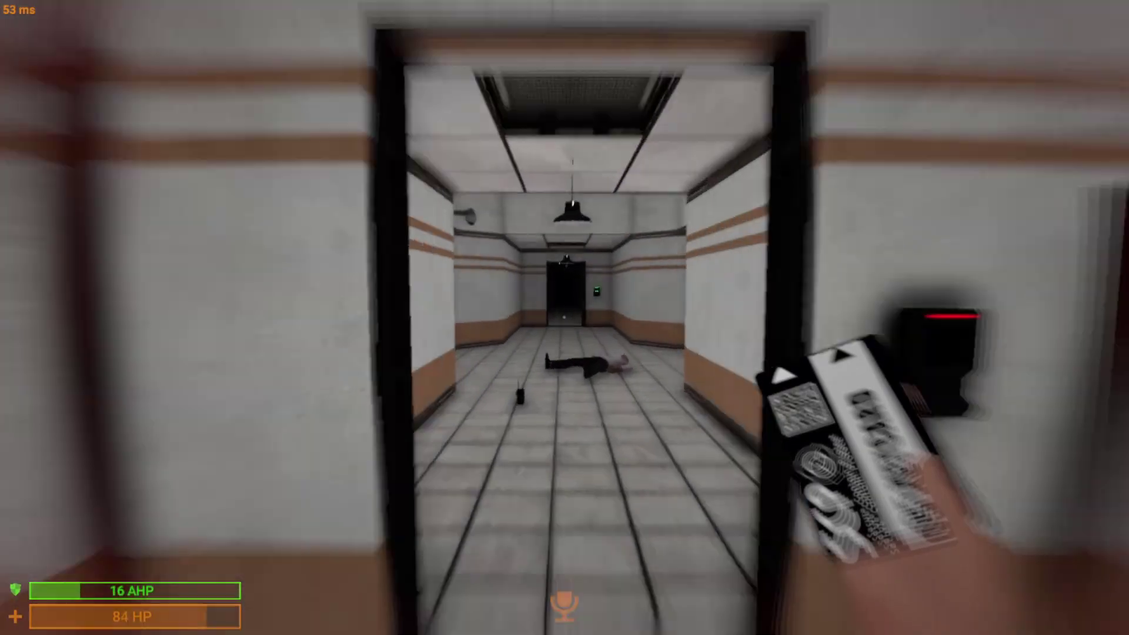
Step: Walk through the open doorway and continue into the next corridor
key("w")
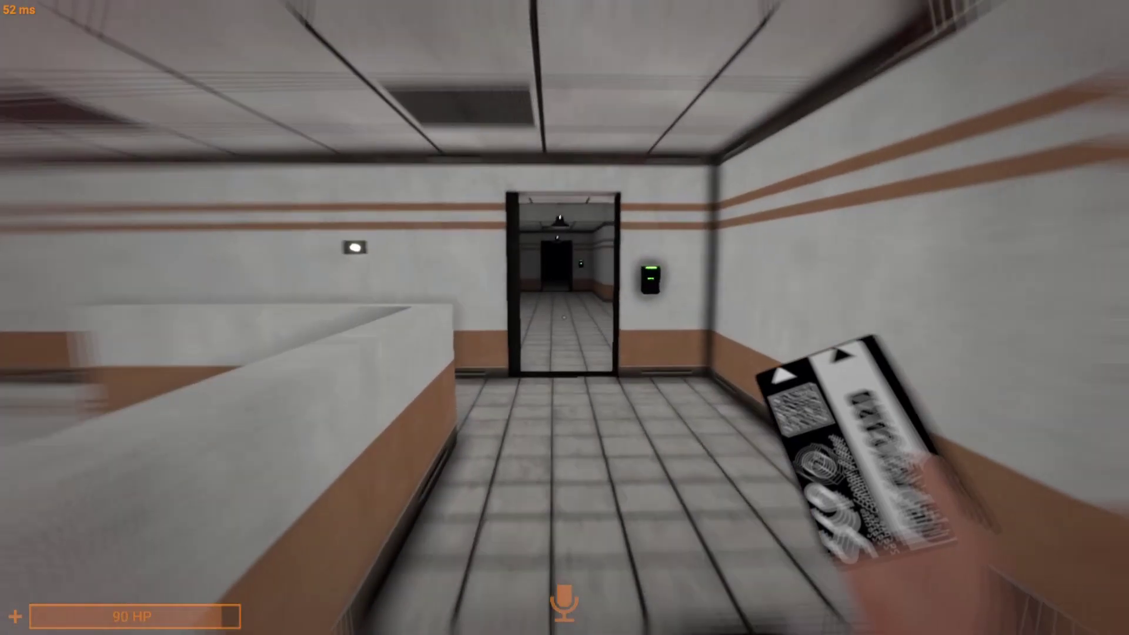
key("w")
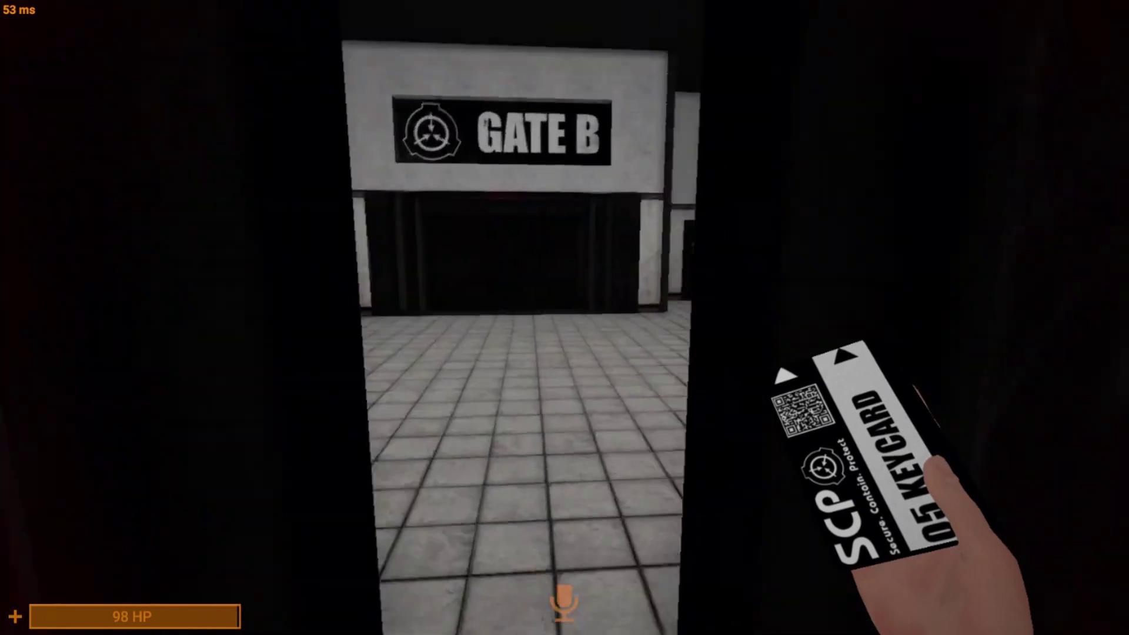
Step: Cross the Gate B hall and unlock both SCP doors with the O5 keycard
key("w")
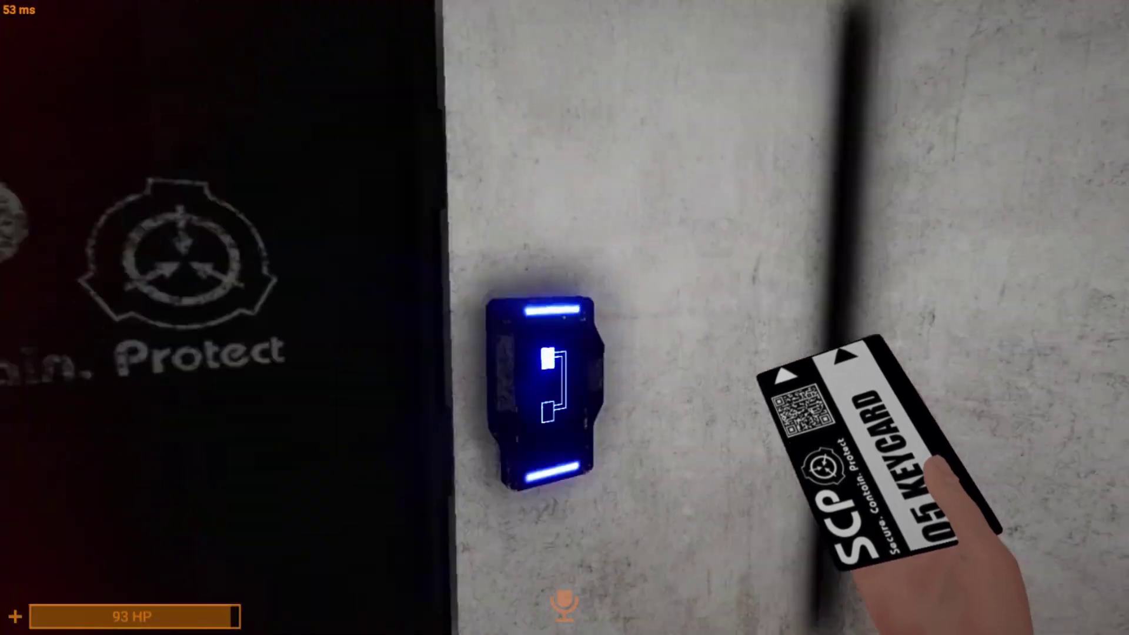
key("w")
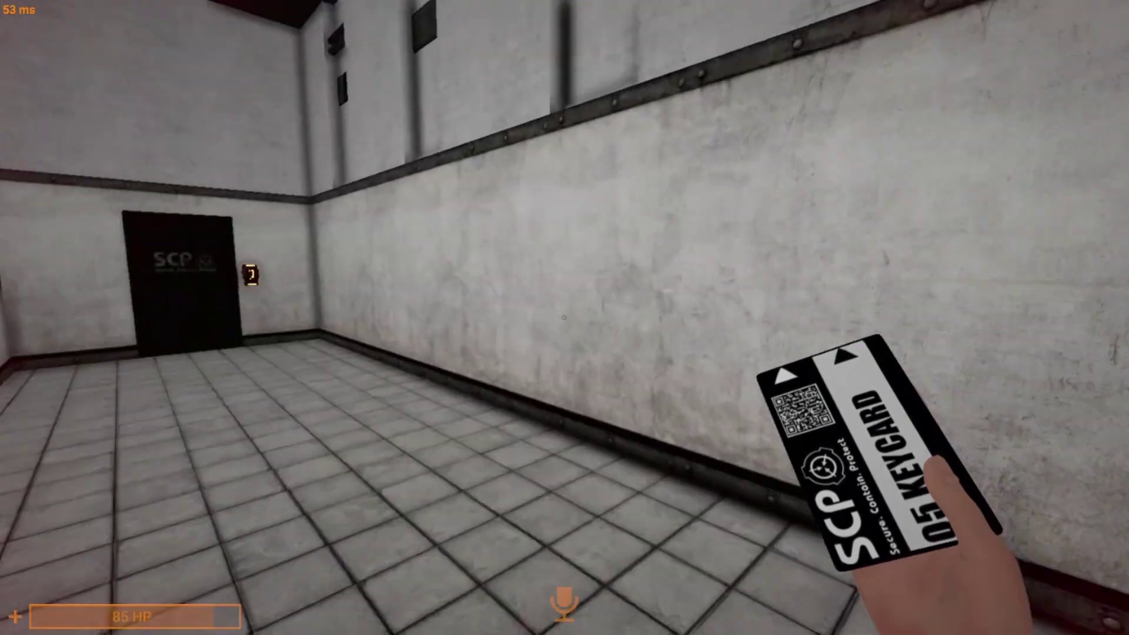
key("w")
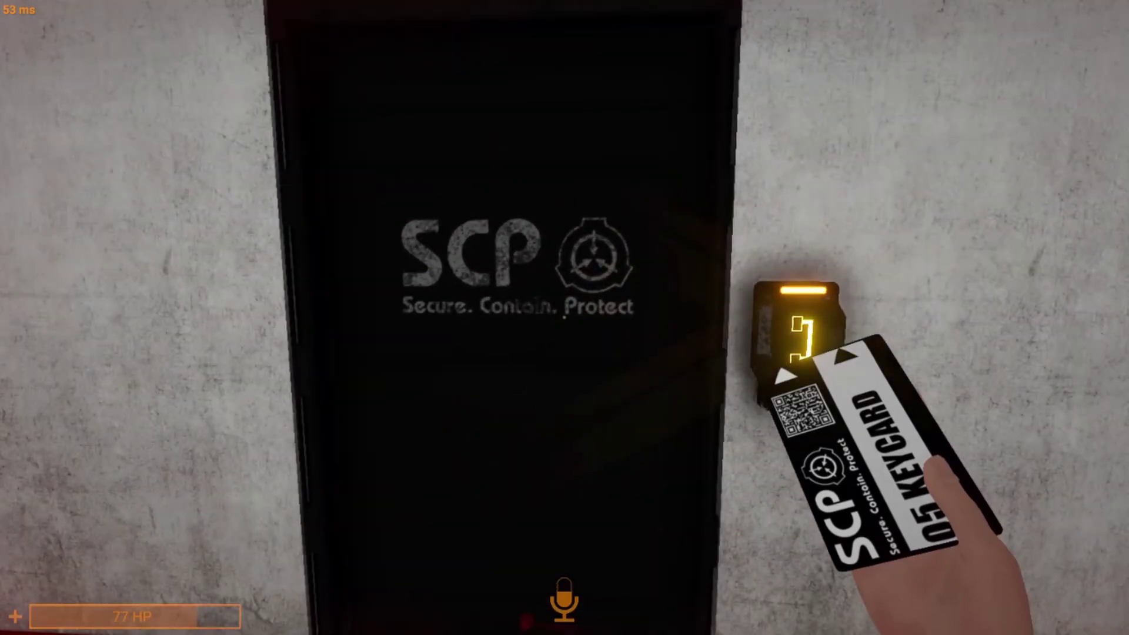
key("Tab")
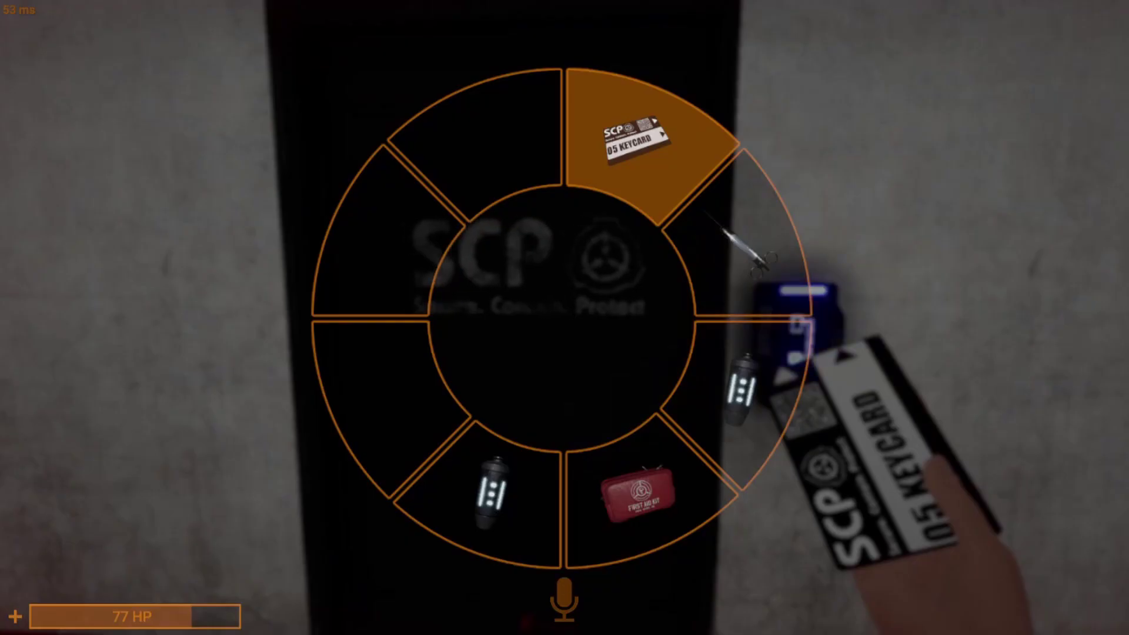
key("Tab")
key("w")
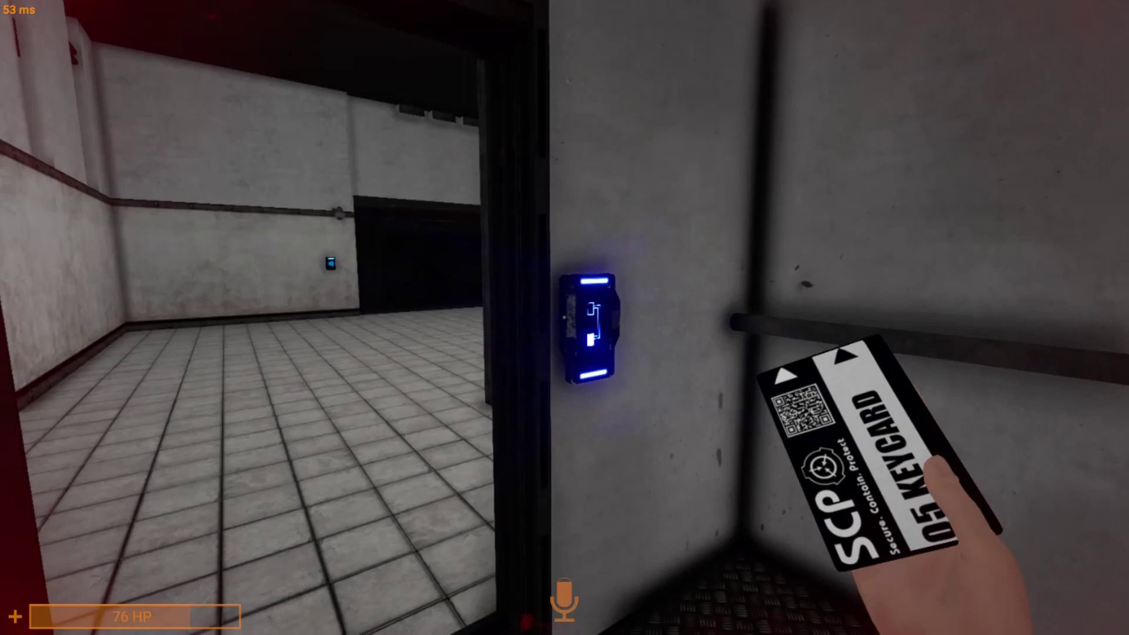
left_click(758, 274)
left_click_drag(565, 318, 565, 317)
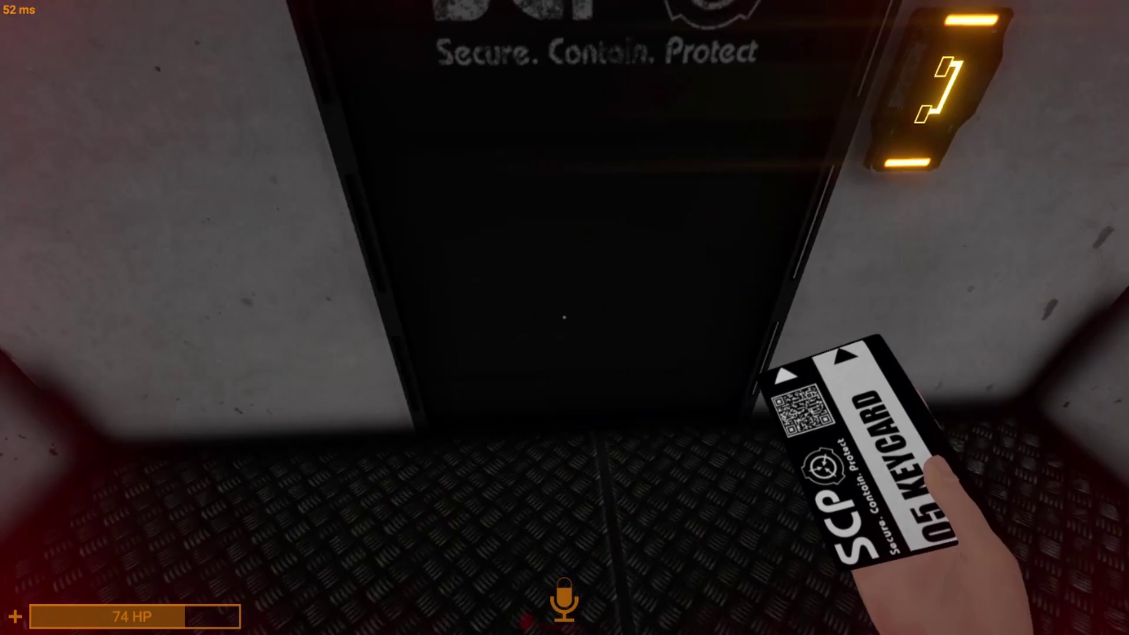
left_click(564, 318)
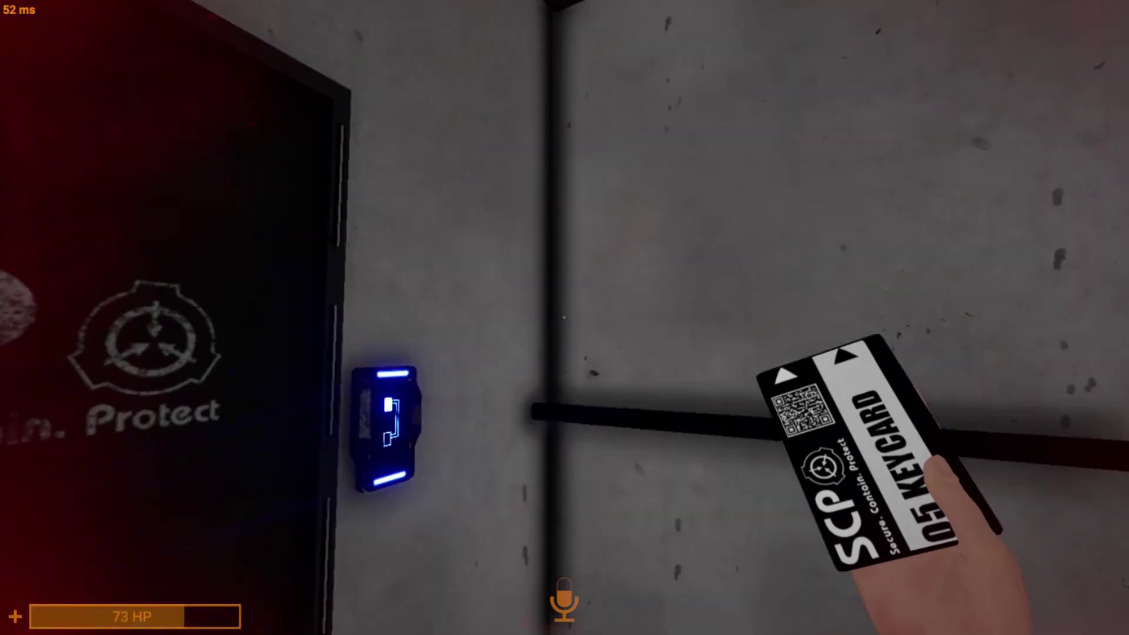
Step: Enter the tunnel, inject the Adrenalinject for armour, and re-equip the O5 keycard
key("w")
key("Tab")
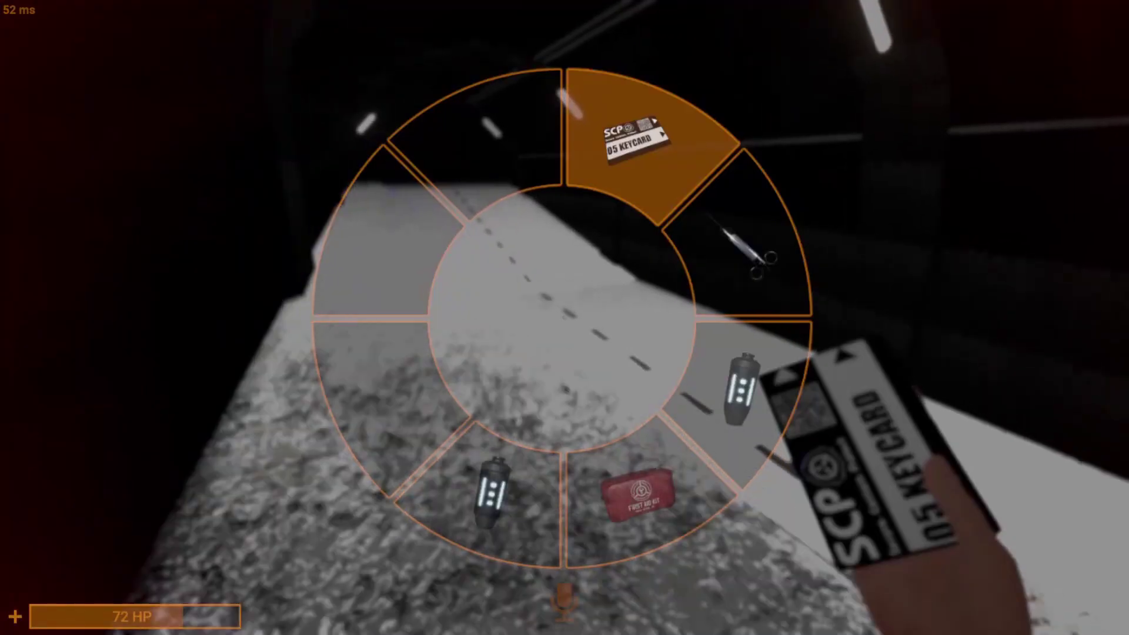
left_click(706, 133)
left_click(565, 319)
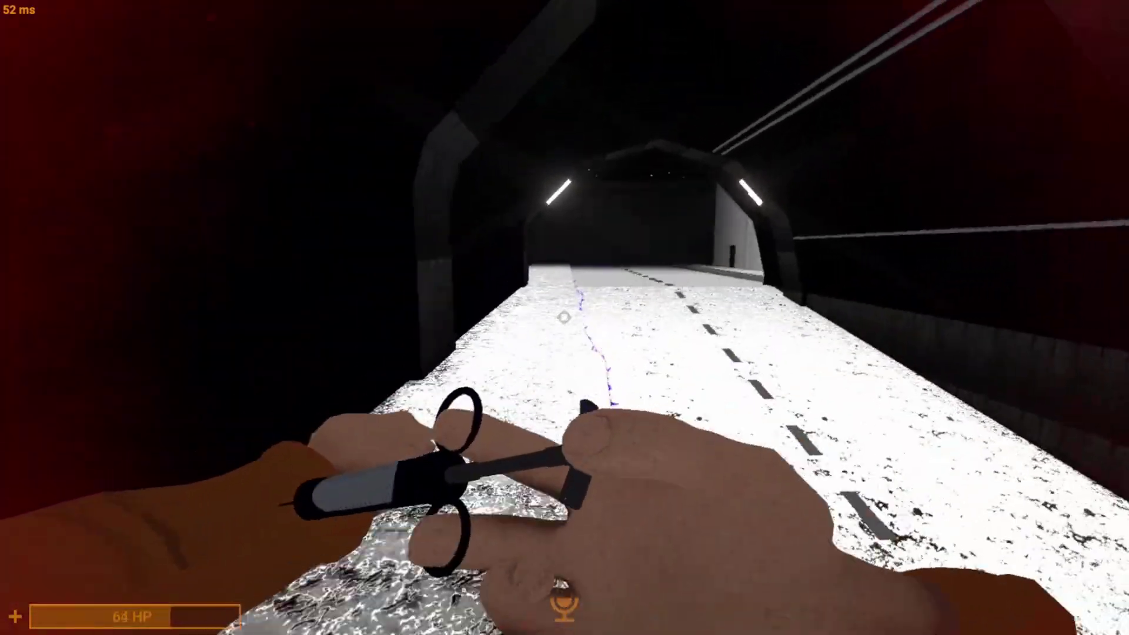
key("Tab")
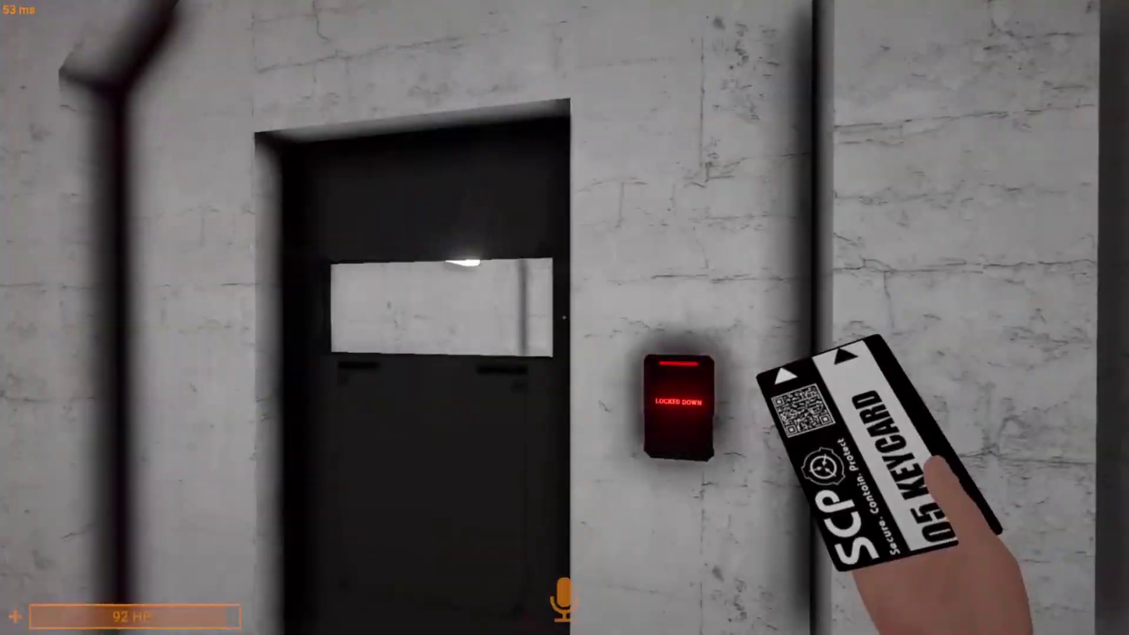
Step: Throw a flashbang onto the snow, then select another grenade
key("Tab")
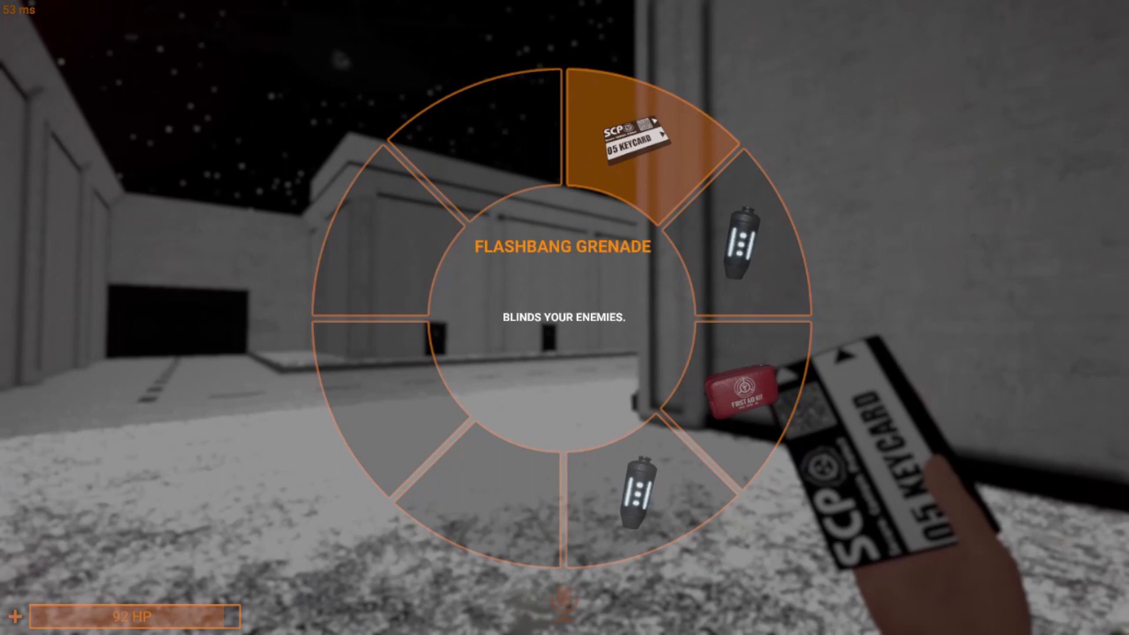
left_click(640, 489)
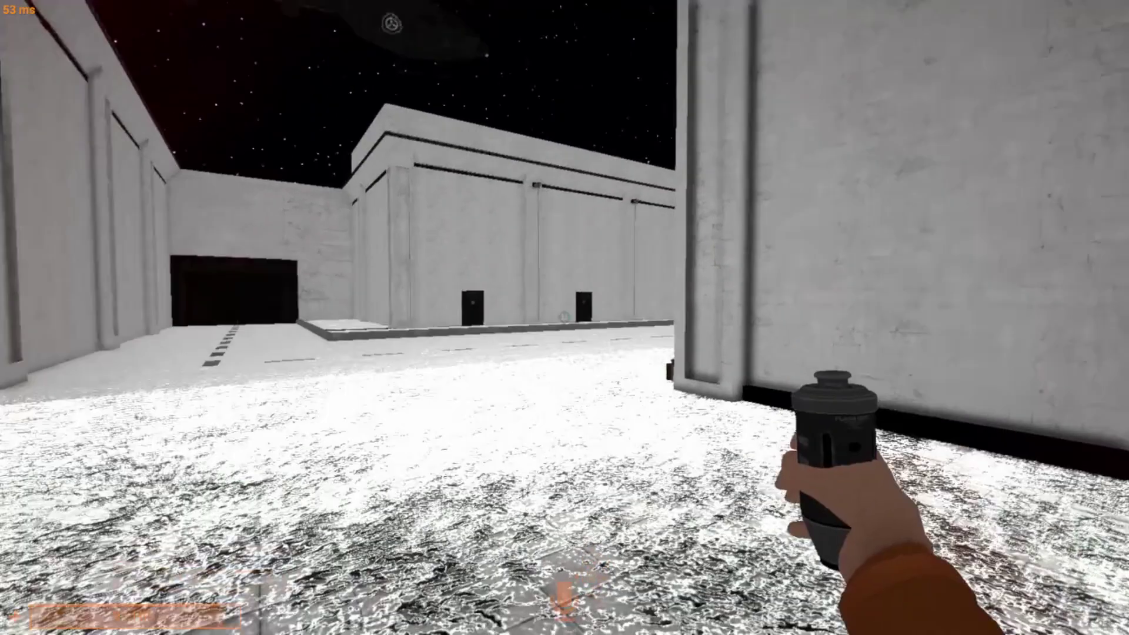
left_click(565, 318)
key("Tab")
left_click(741, 389)
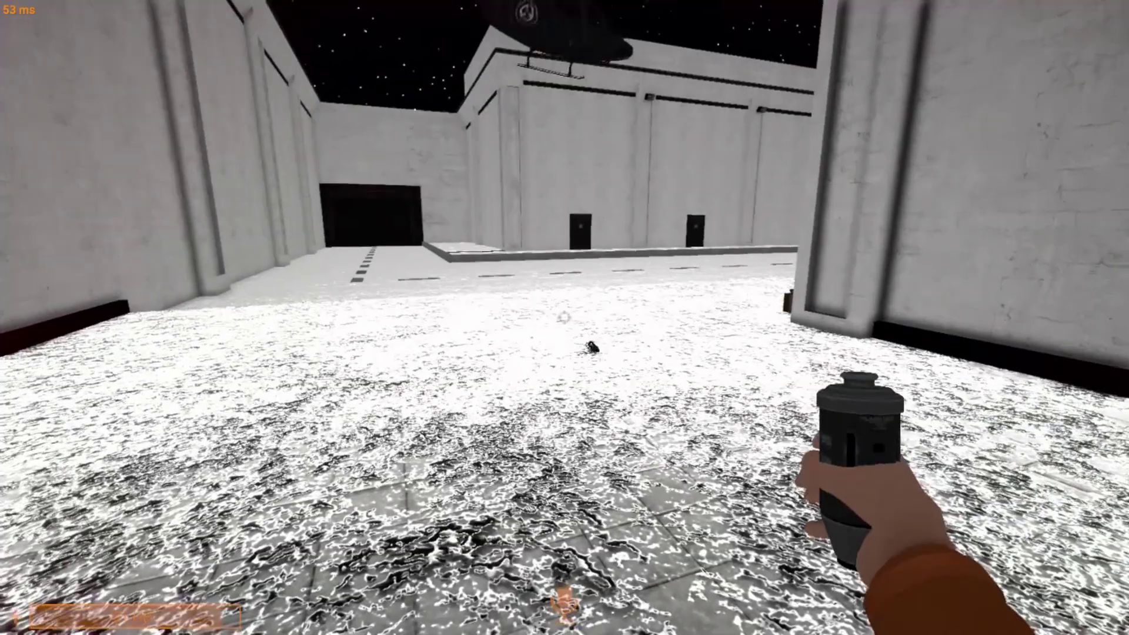